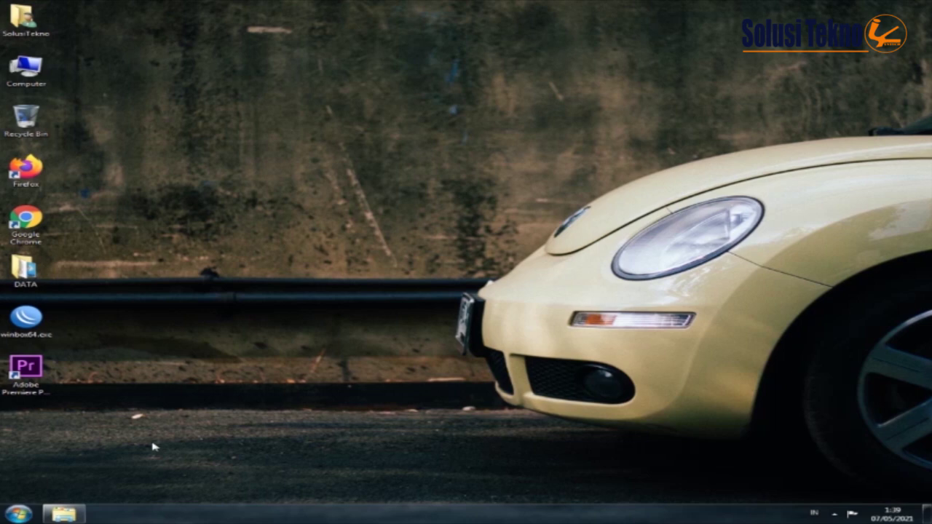
- Launch Adobe Premiere Pro CC 2018 from its desktop shortcut
left_click(32, 384)
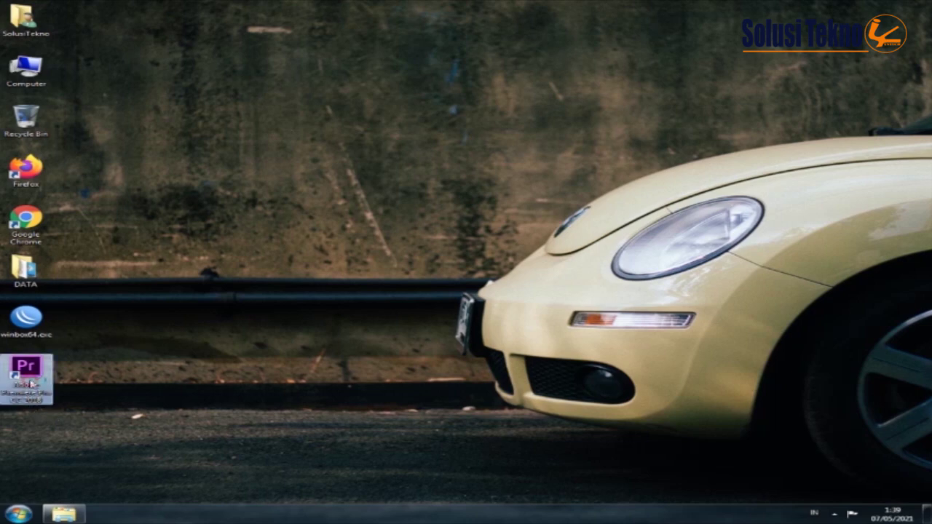
double_click(33, 384)
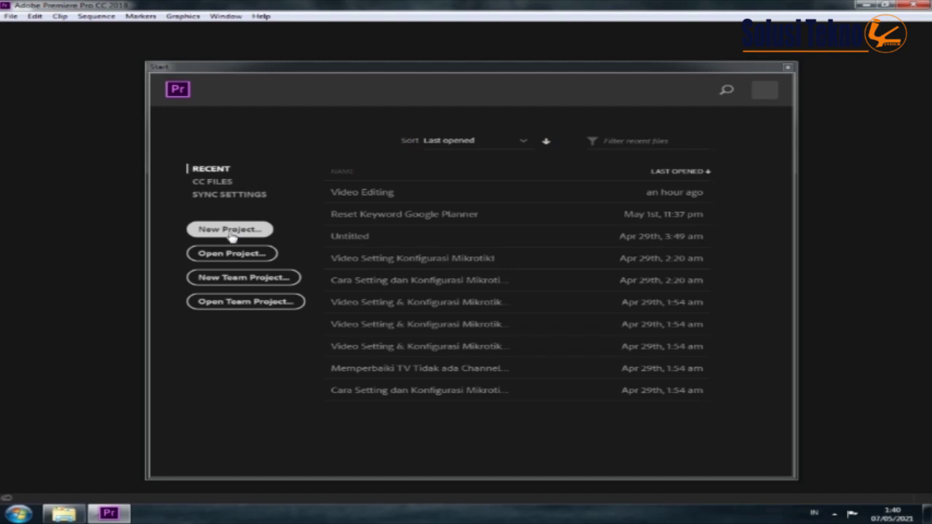
- Start a new project from the Premiere Pro Start screen
left_click(204, 235)
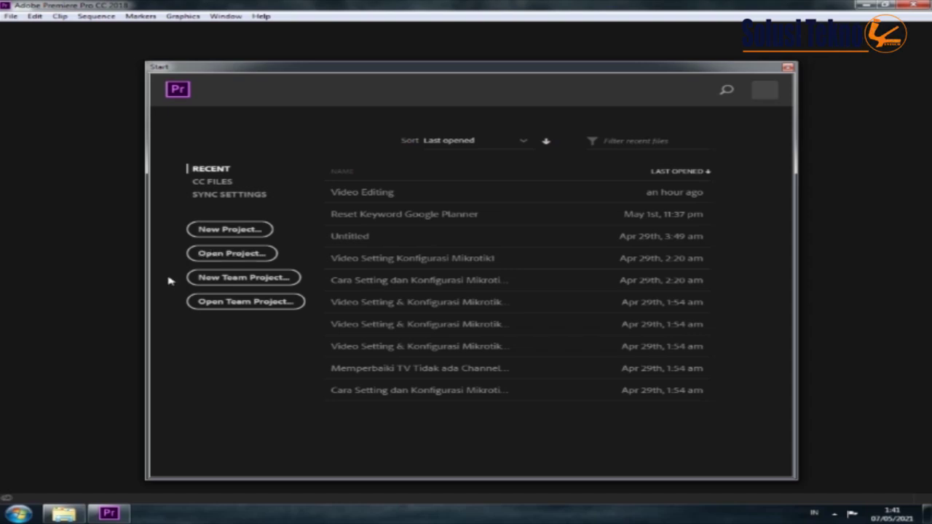
left_click(214, 235)
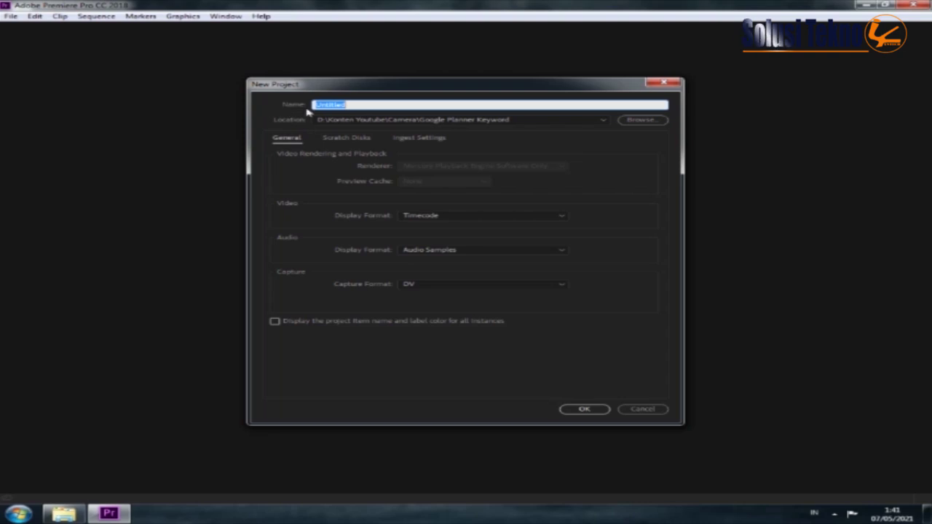
- Create a project named 'Video Tutorial' saved in the Camera\Tutorial Adobe Premiere folder
type("V")
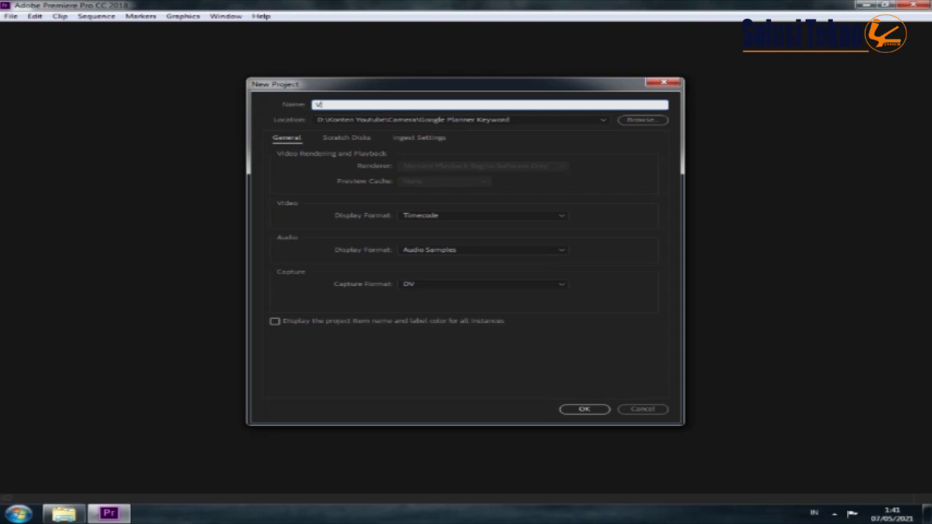
type("ideo Tutor")
type("ial")
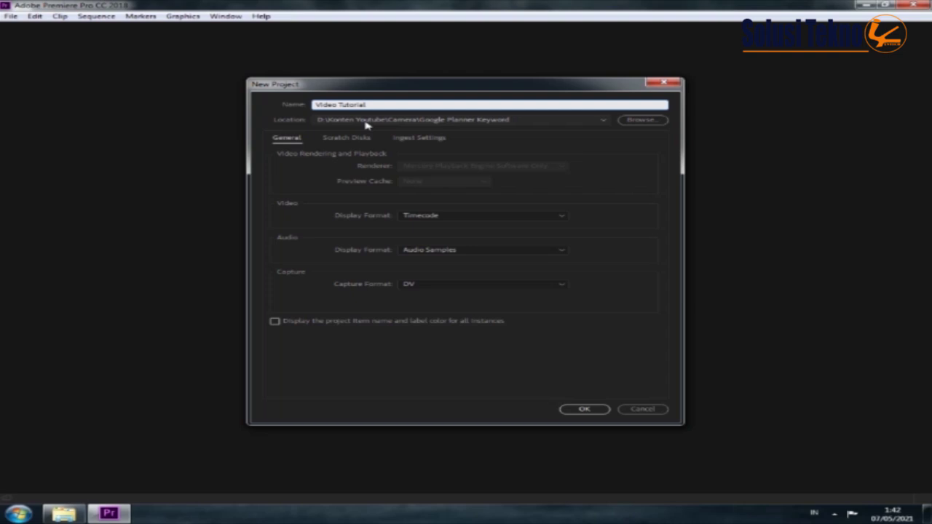
left_click(636, 121)
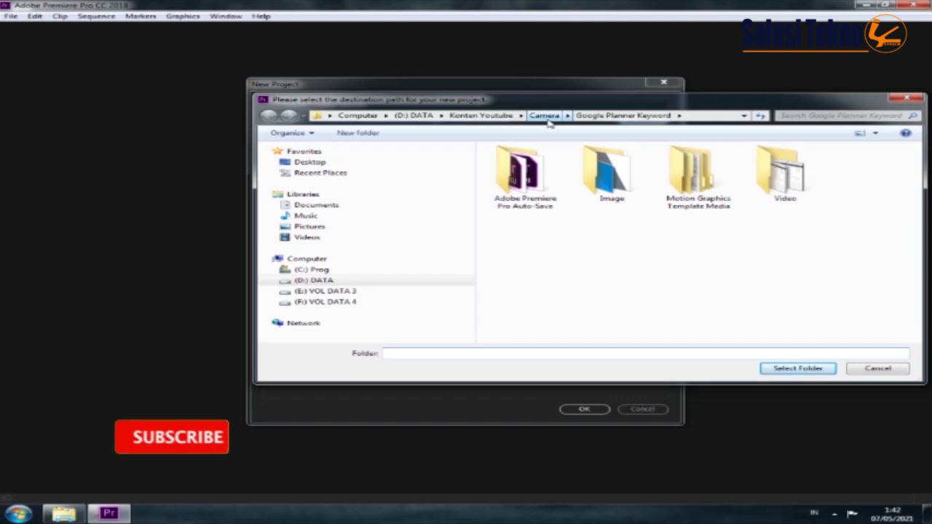
left_click(545, 116)
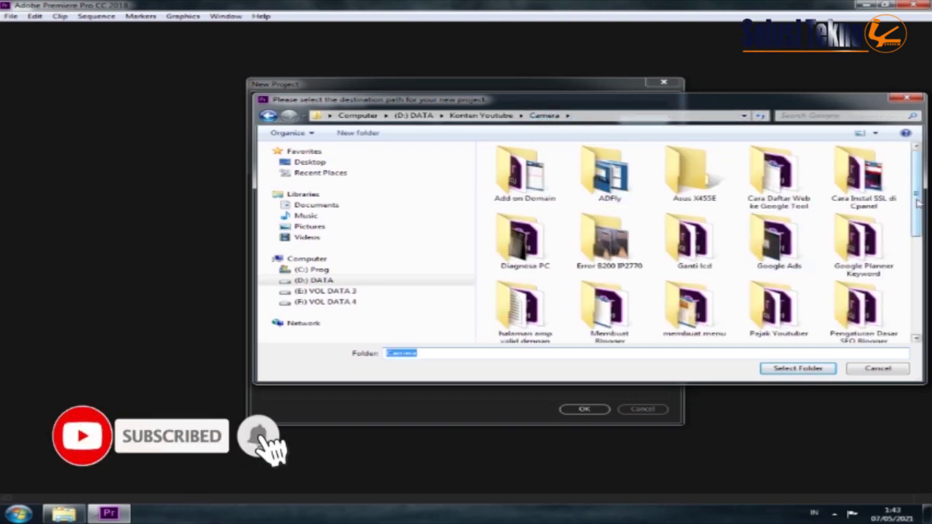
scroll(916, 223, "down", 1)
left_click_drag(917, 226, 906, 315)
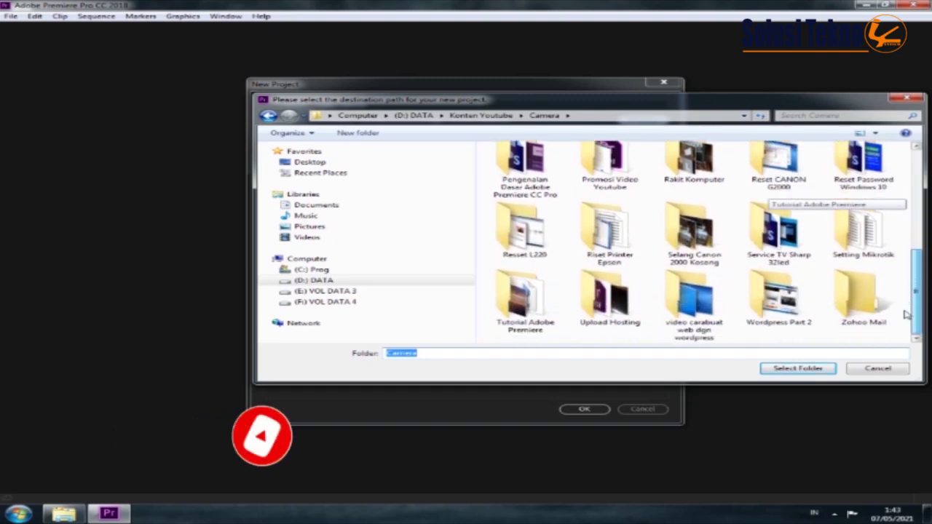
left_click(525, 313)
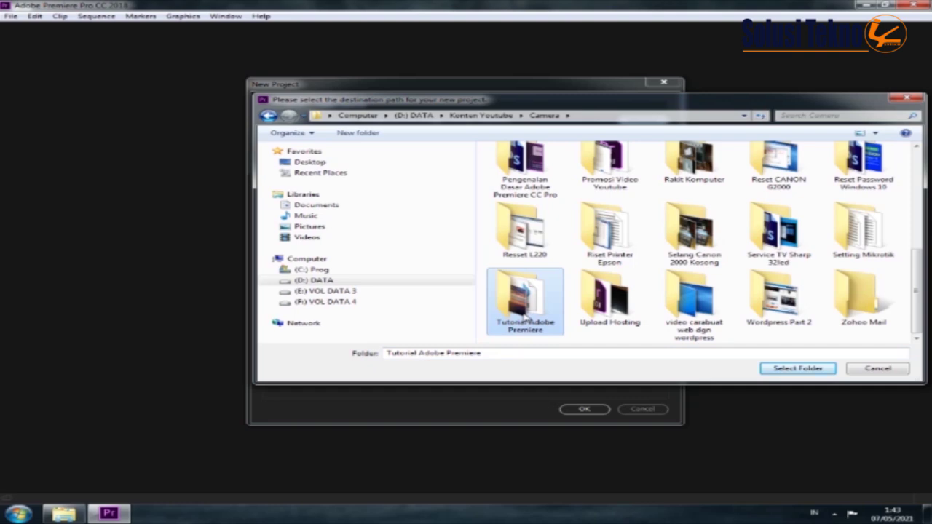
left_click(781, 368)
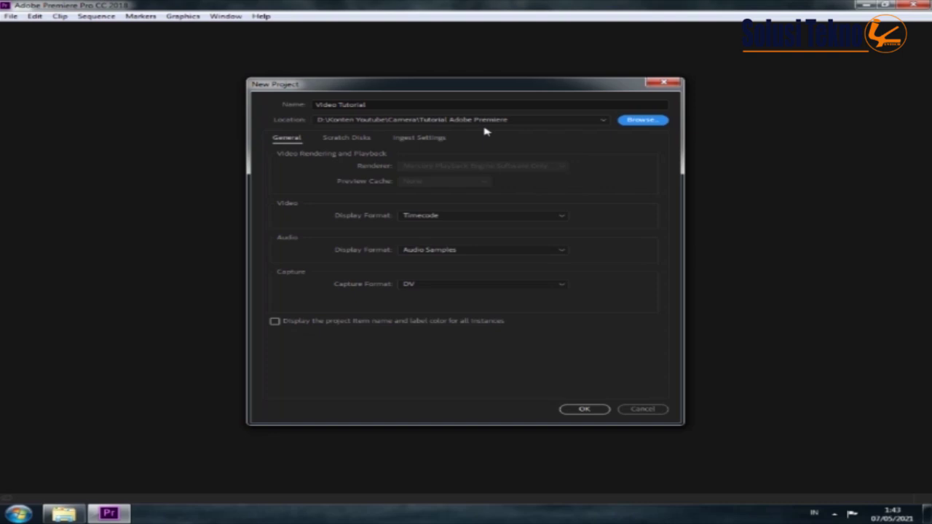
left_click(584, 409)
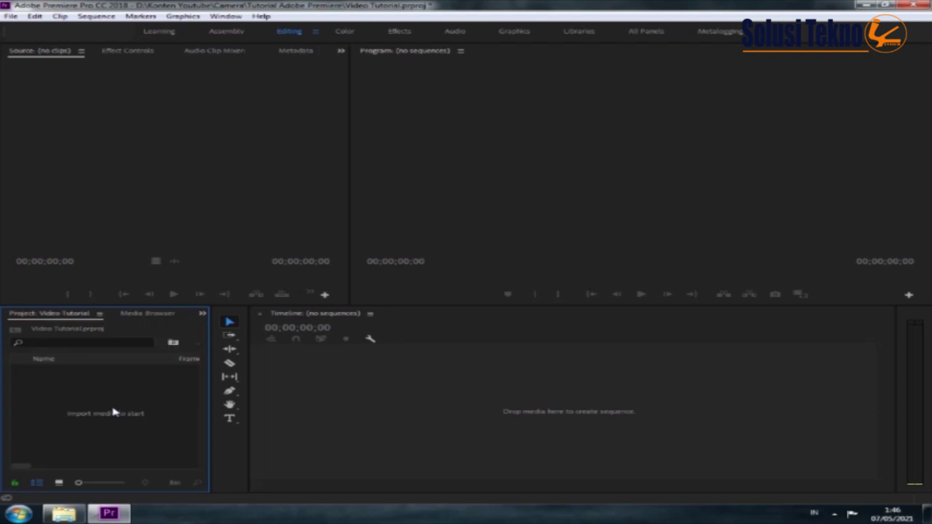
- Import Video 2.mp4 from the Tutorial Adobe Premiere folder via File > Import
left_click(8, 9)
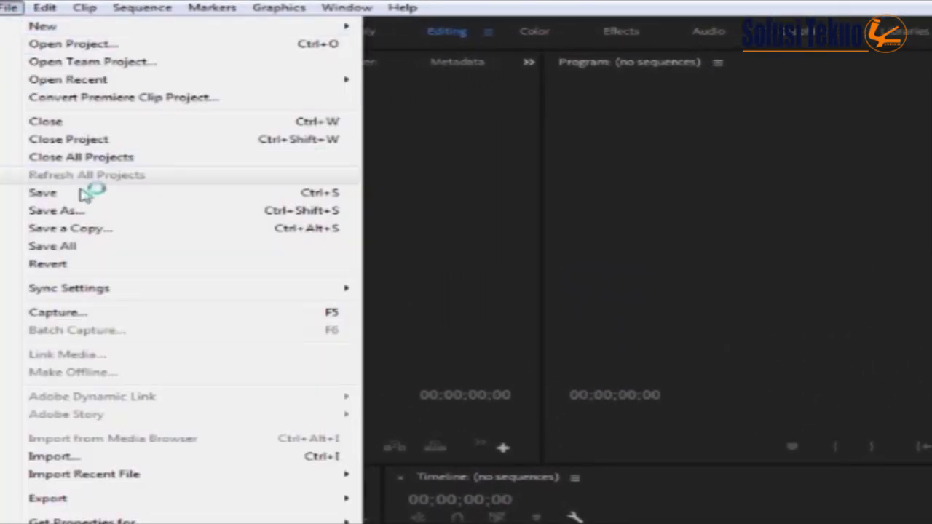
left_click(157, 459)
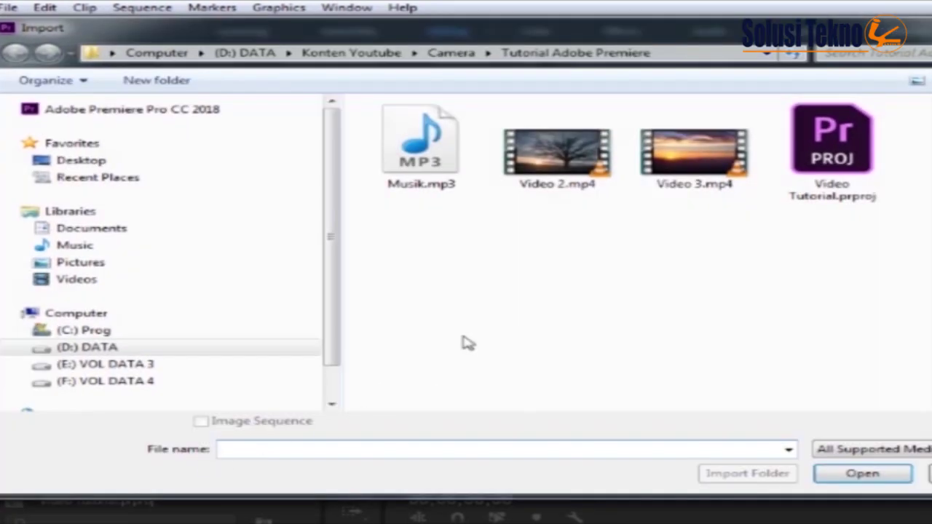
left_click(559, 181)
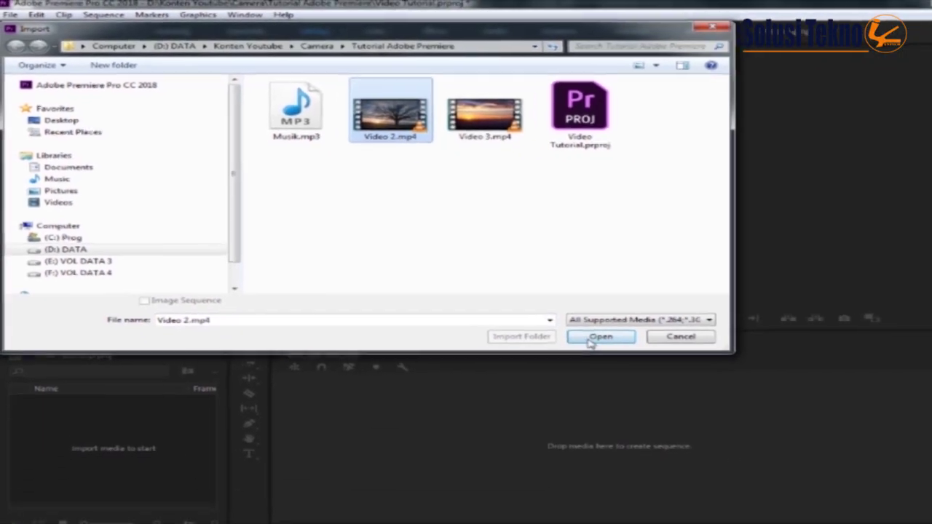
left_click(650, 373)
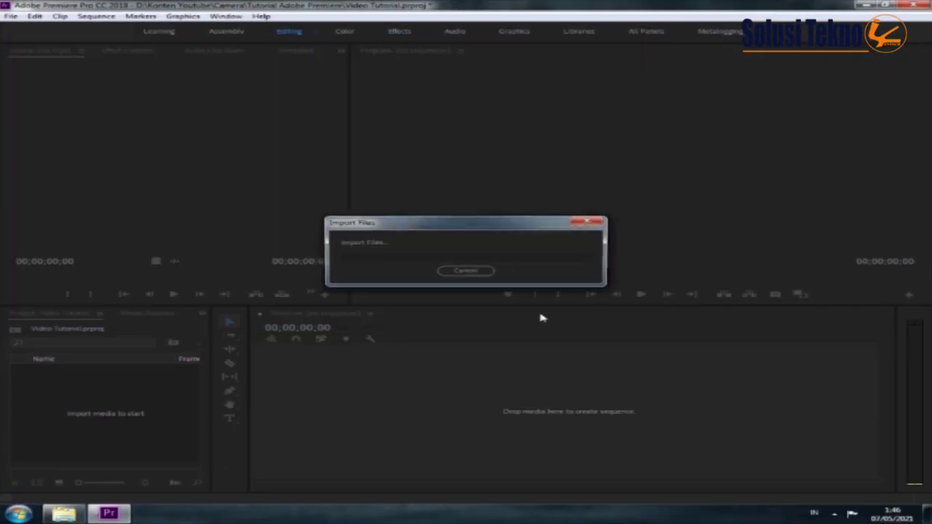
- Switch the Project panel to List View
left_click(59, 484)
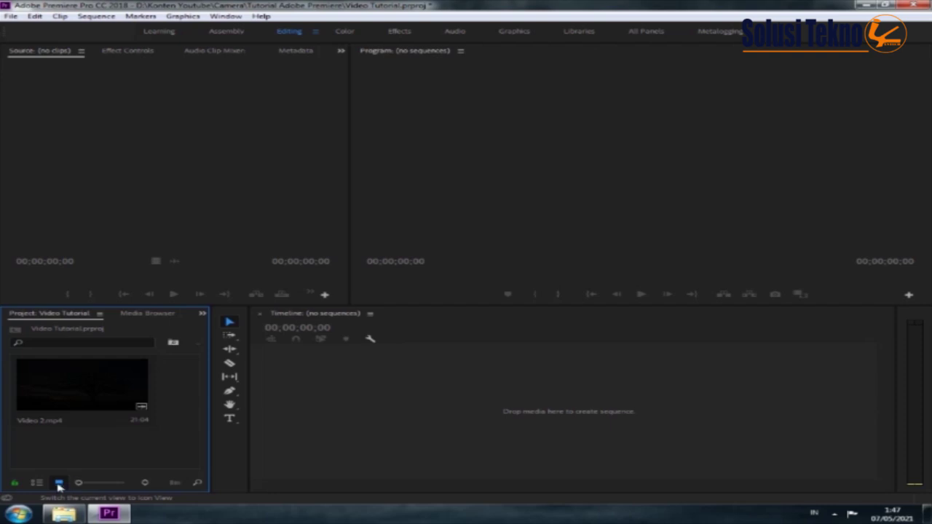
left_click(36, 484)
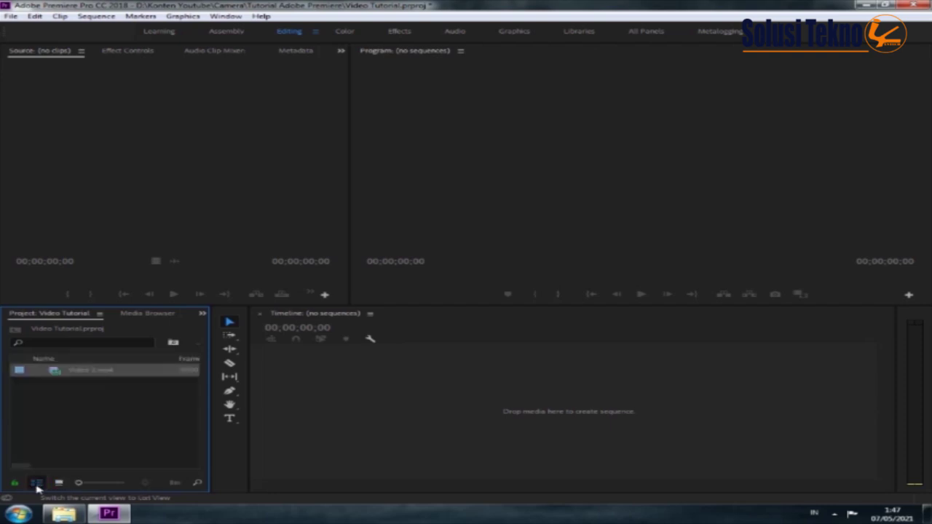
left_click(39, 487)
left_click(42, 492)
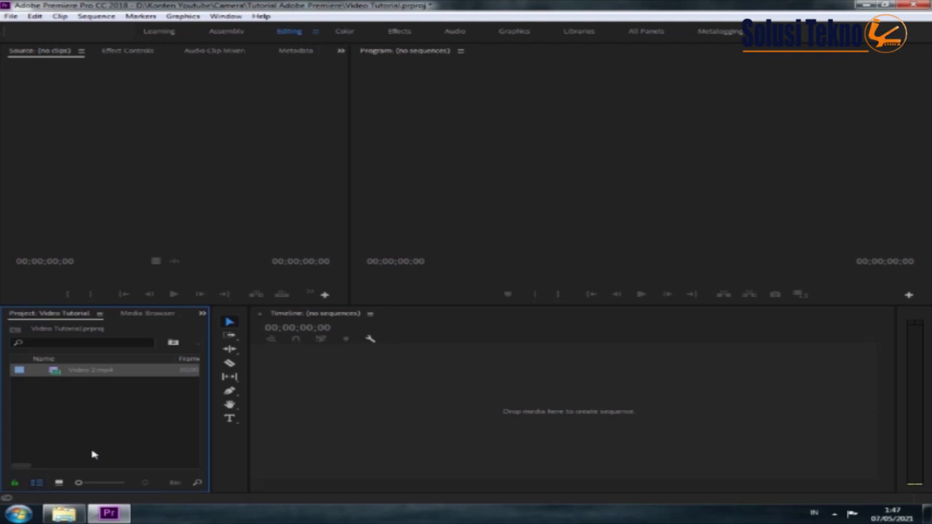
- Import Video 3.mp4 and Musik.mp3 through the Media Browser
left_click(150, 314)
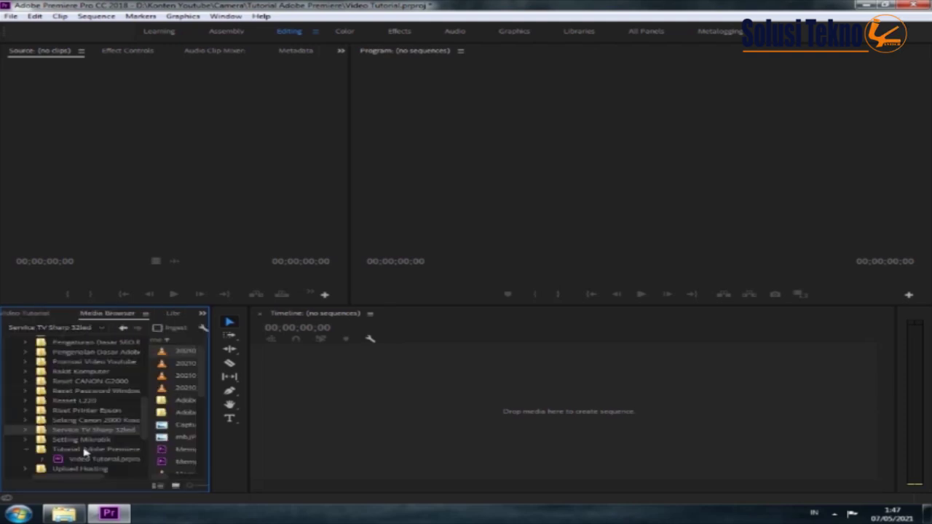
left_click(85, 451)
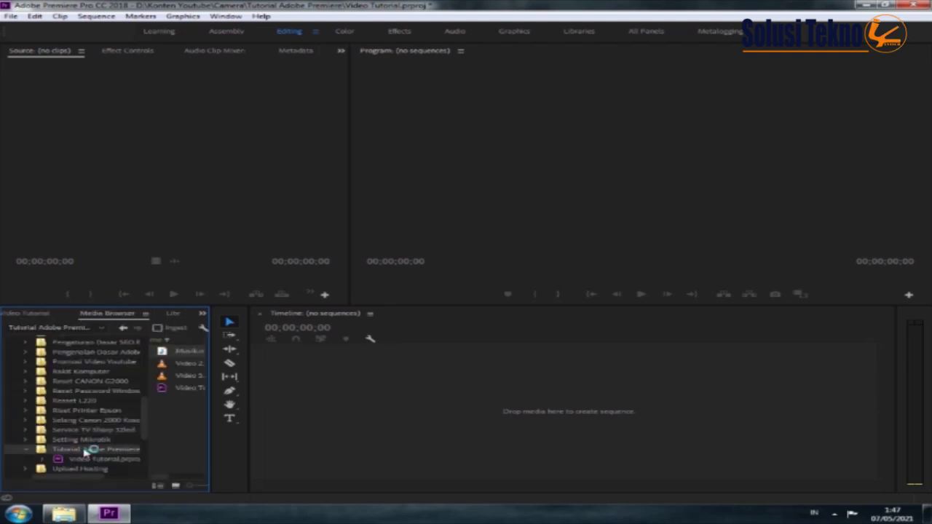
right_click(188, 380)
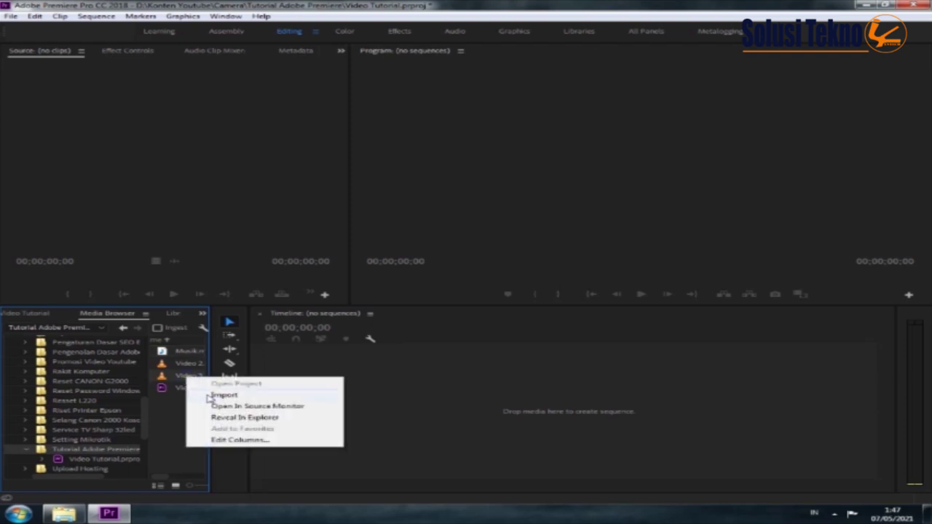
left_click(224, 396)
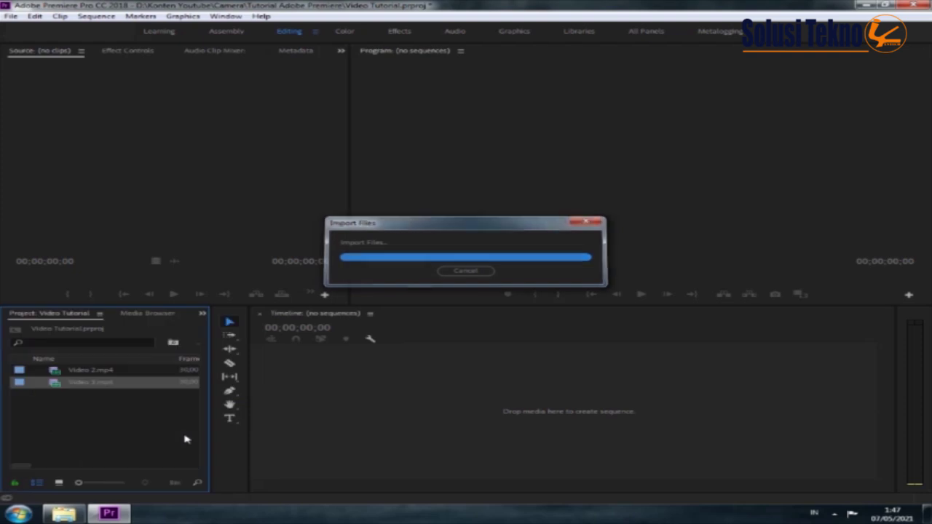
left_click(94, 407)
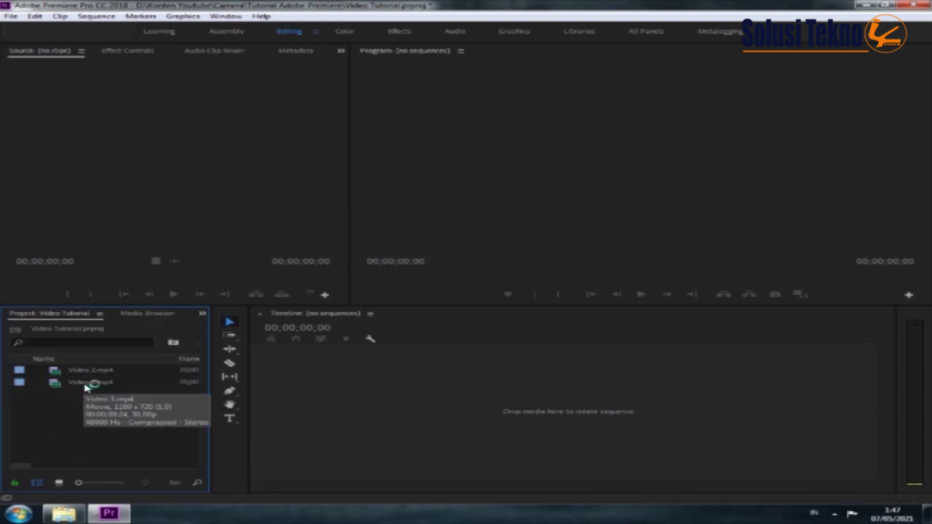
left_click(139, 314)
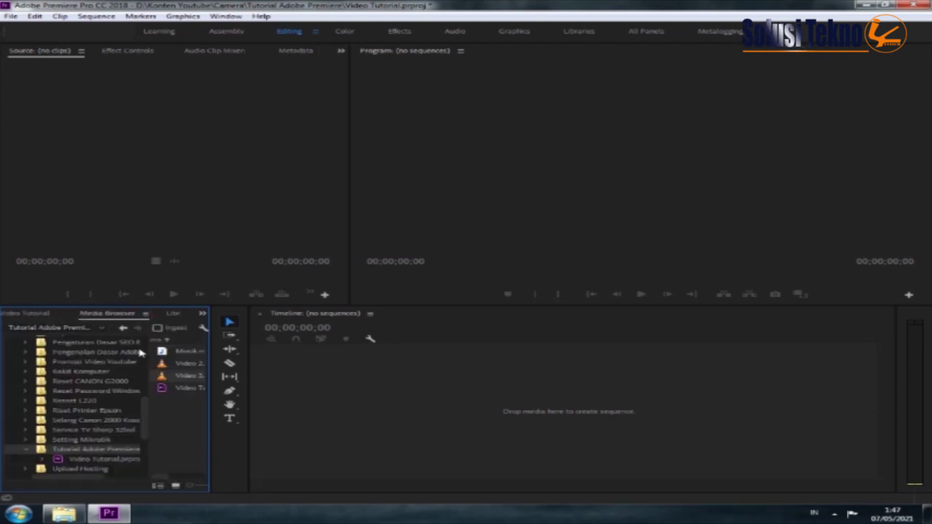
right_click(185, 356)
left_click(219, 371)
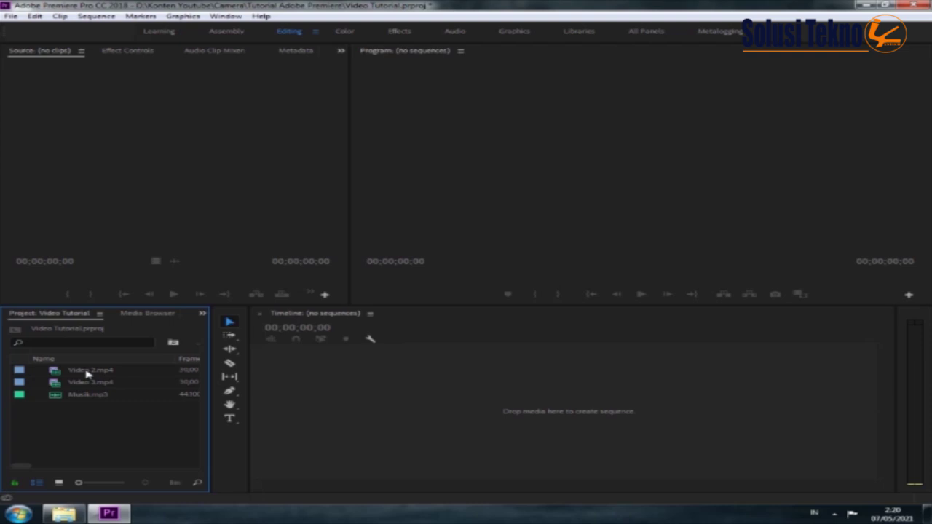
- Build a sequence from Video 2.mp4 and append Video 3.mp4 right after it
mouse_move(86, 374)
left_mouse_down()
mouse_move(333, 402)
mouse_move(299, 436)
left_mouse_up()
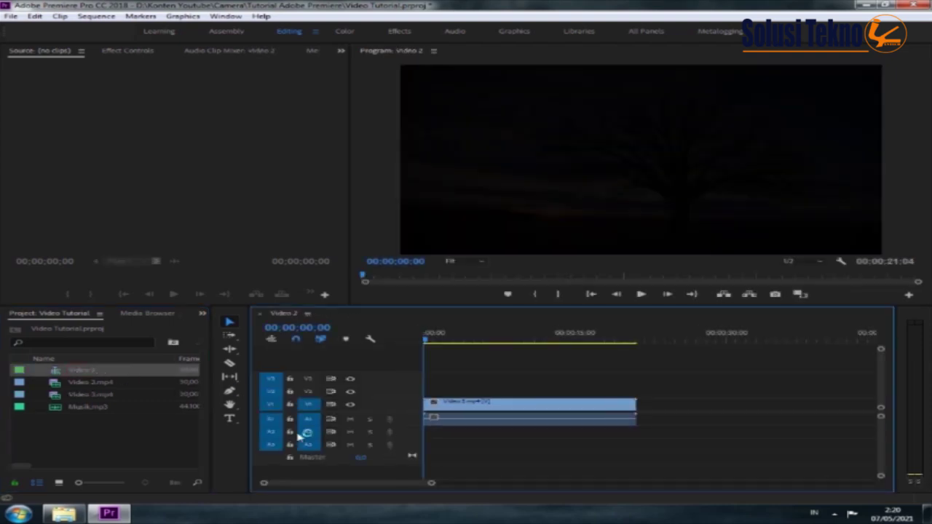
left_click(84, 397)
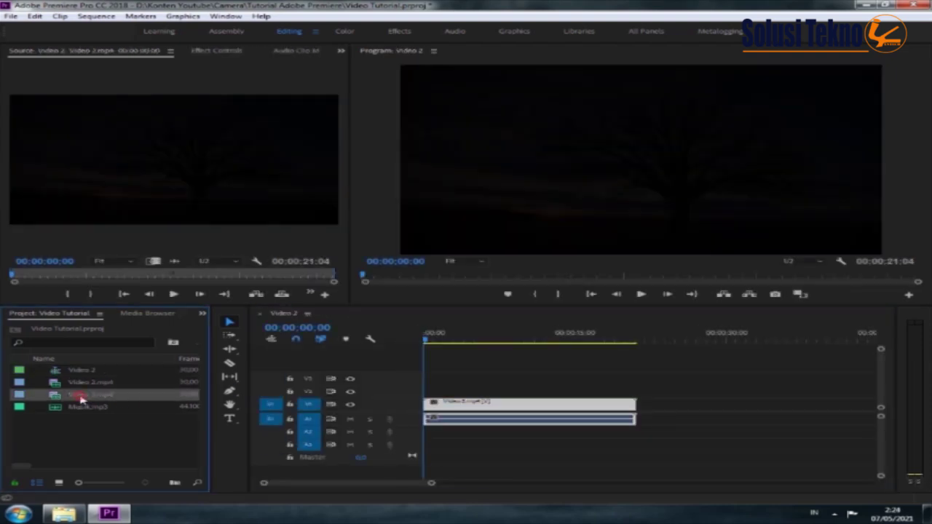
left_click_drag(82, 399, 651, 410)
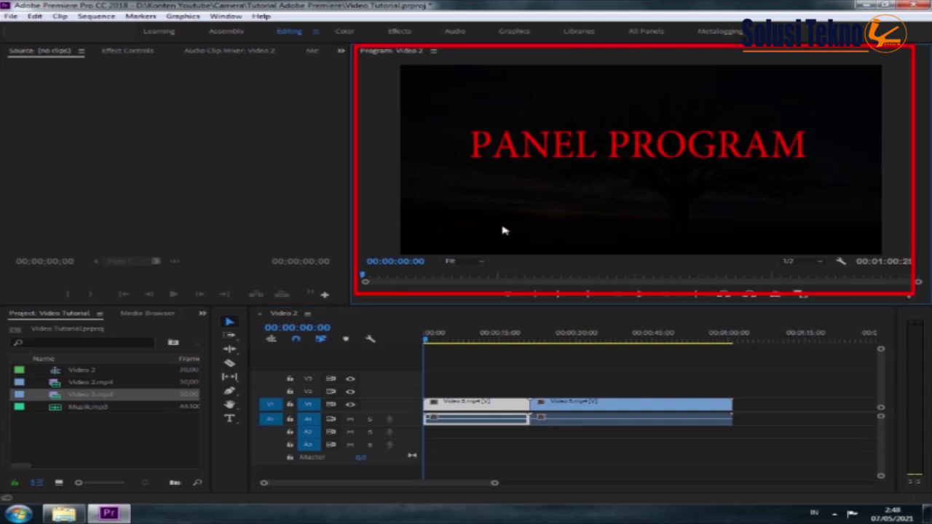
- Preview the sequence, then show Video 2.mp4's Effect Controls with Motion and Opacity settings
left_click(642, 295)
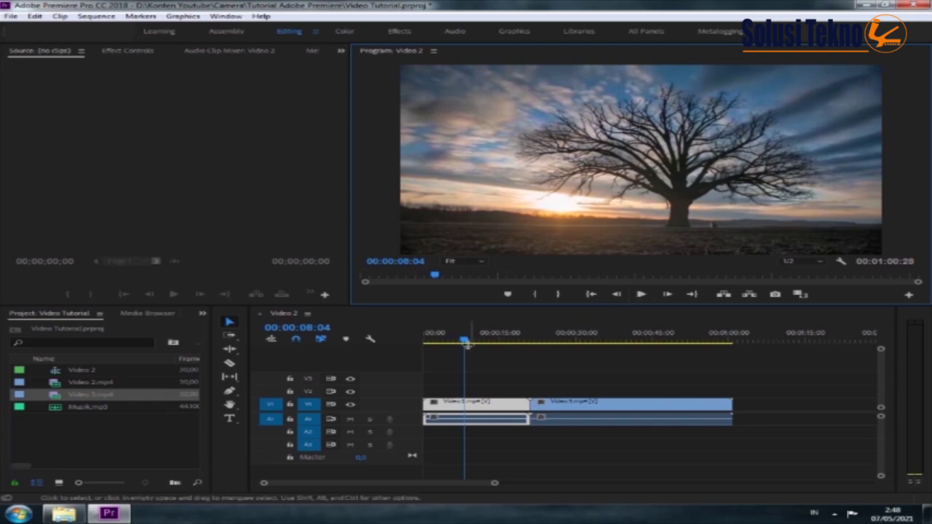
mouse_move(468, 342)
left_mouse_down()
mouse_move(622, 353)
mouse_move(491, 364)
left_mouse_up()
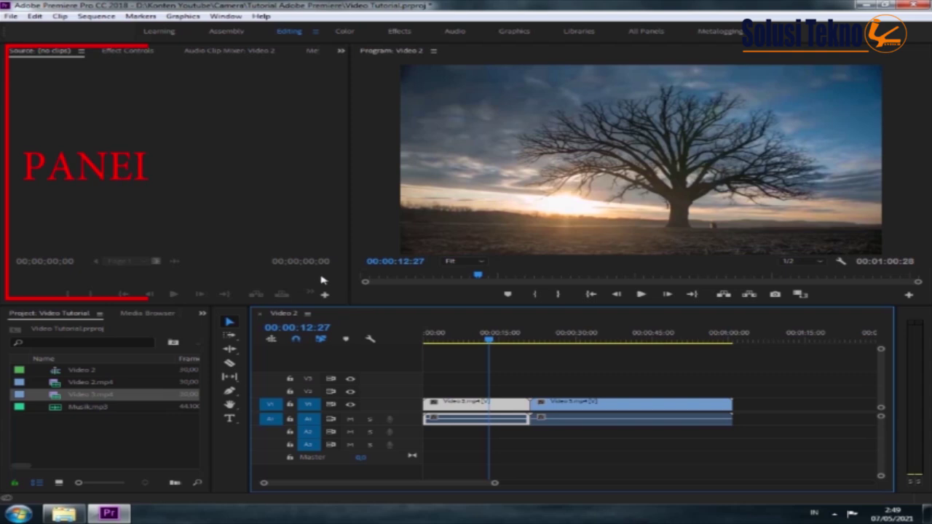
left_click(194, 198)
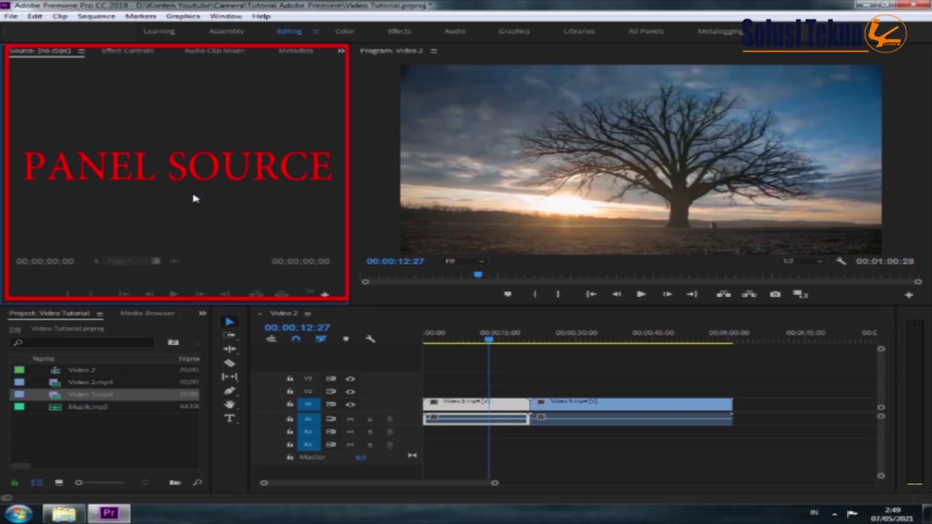
left_click(147, 313)
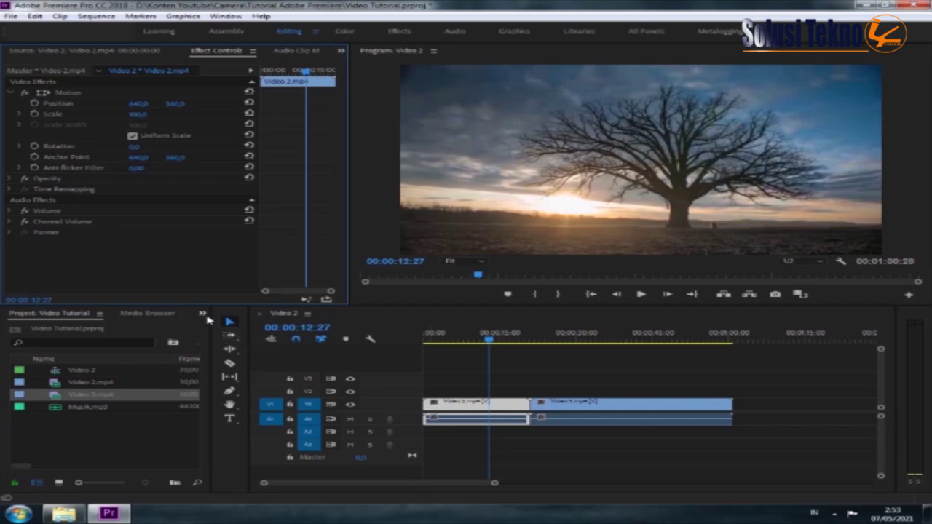
- Apply the Video Effects > Adjust > Levels effect to the Video 2.mp4 clip
left_click(203, 315)
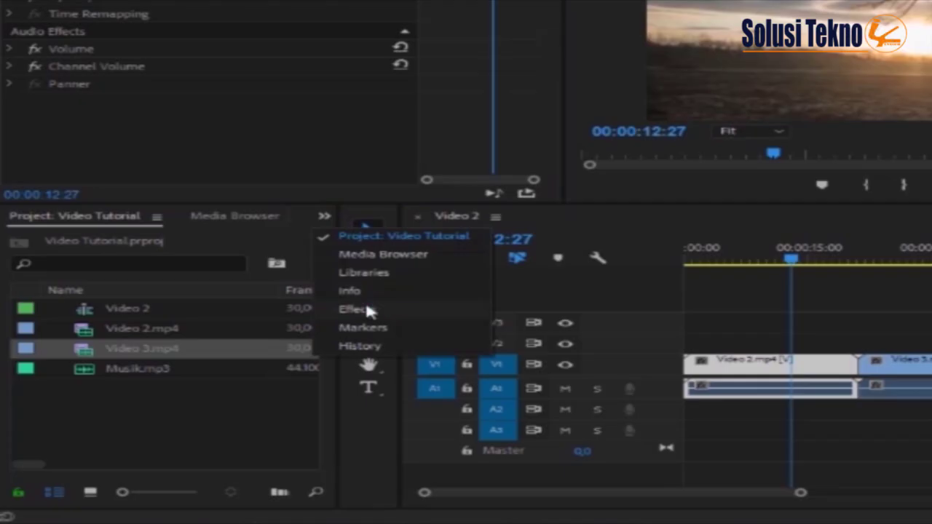
left_click(353, 309)
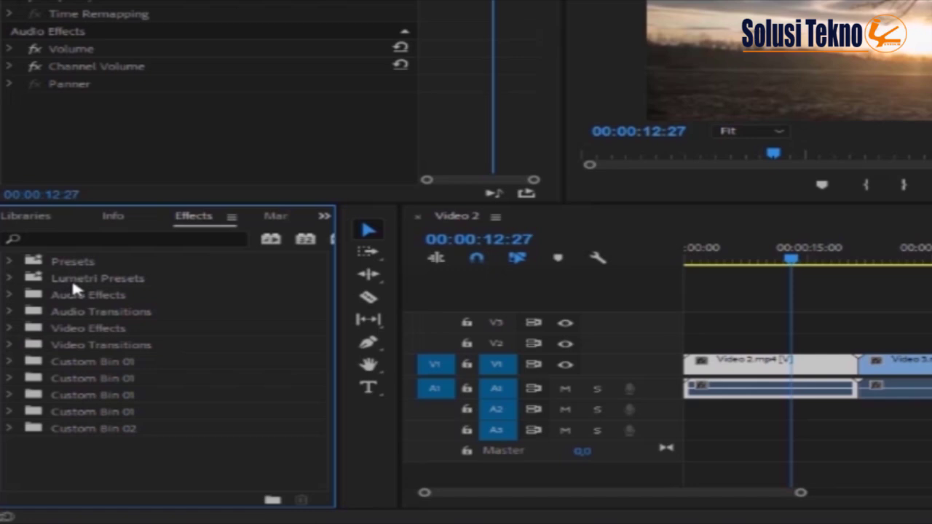
left_click(10, 330)
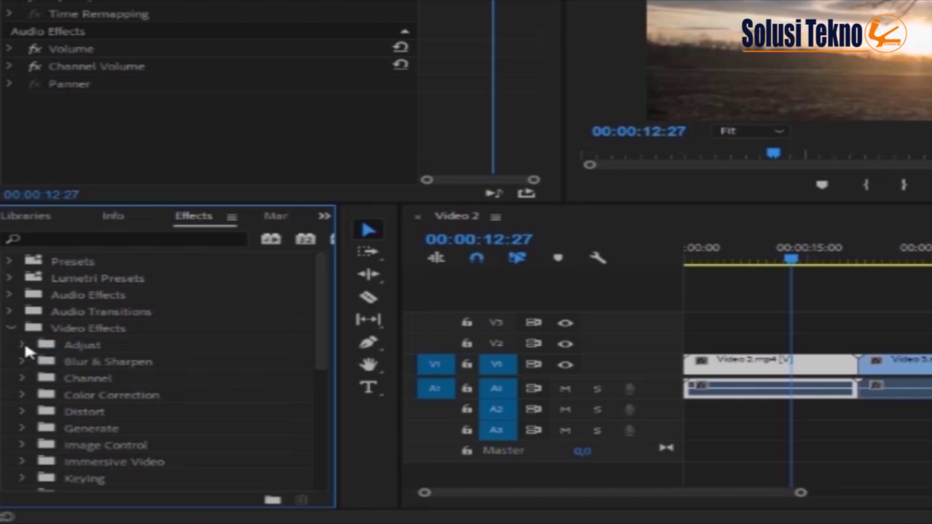
left_click(23, 344)
mouse_move(93, 397)
left_mouse_down()
mouse_move(499, 395)
mouse_move(754, 379)
left_mouse_up()
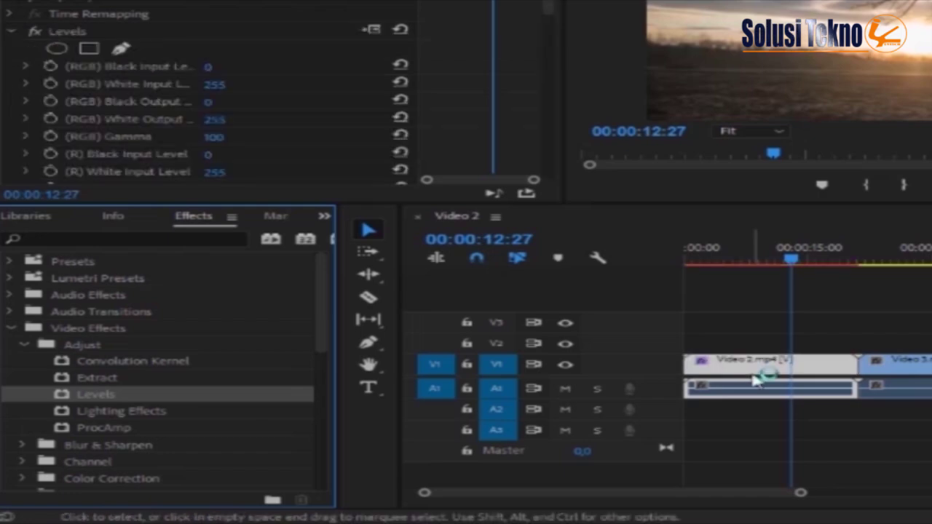
- Try lowering the Levels White Input Level, undo it, and collapse the Video Effects list
left_click(235, 86)
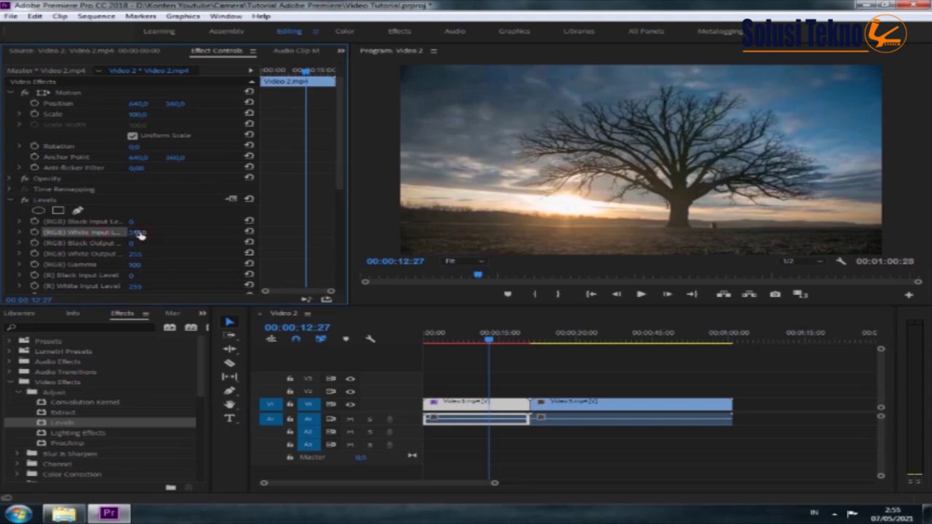
mouse_move(139, 233)
left_mouse_down()
mouse_move(248, 239)
mouse_move(154, 246)
left_mouse_up()
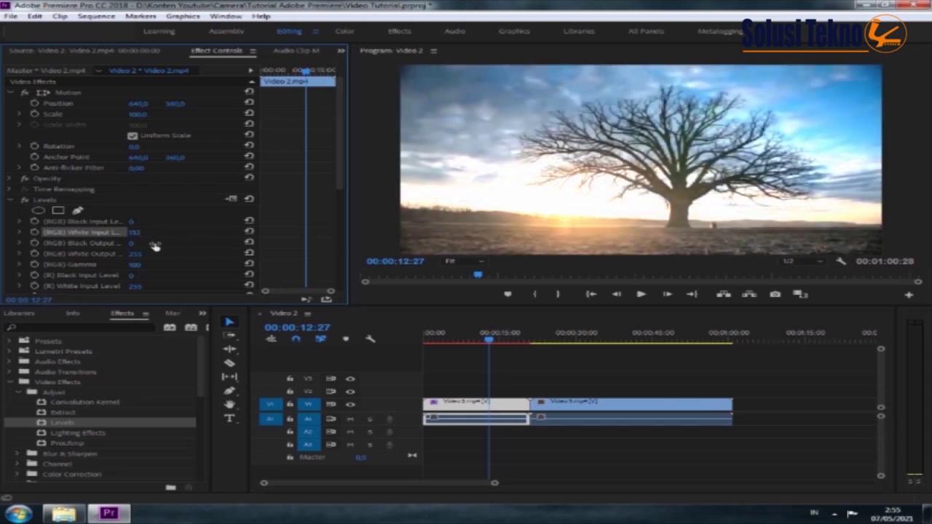
key("ctrl+z")
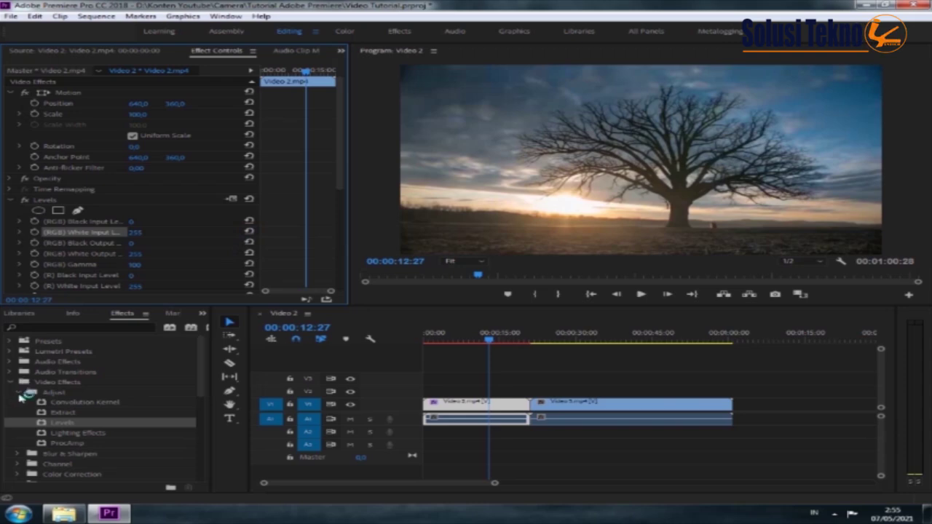
left_click(18, 394)
left_click(11, 383)
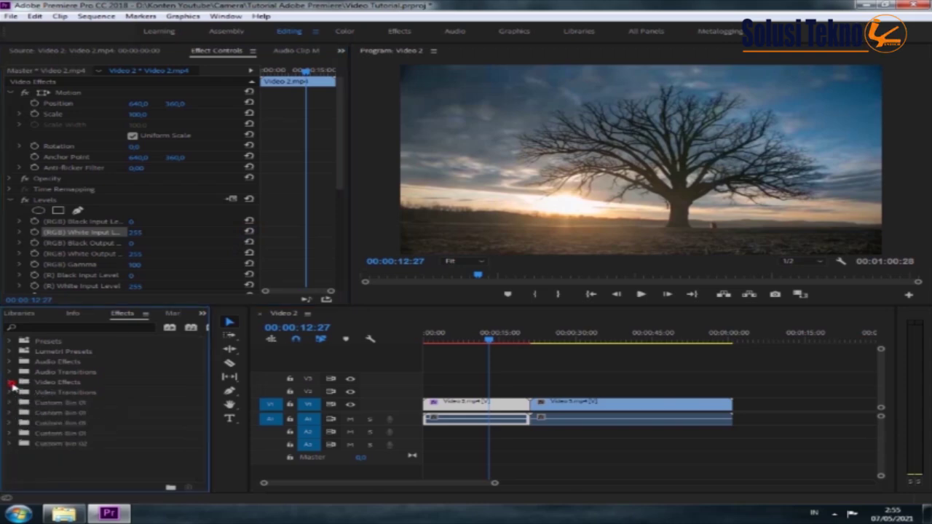
- Place a Film Dissolve transition at the cut between the two clips, accepting repeated frames
left_click(11, 394)
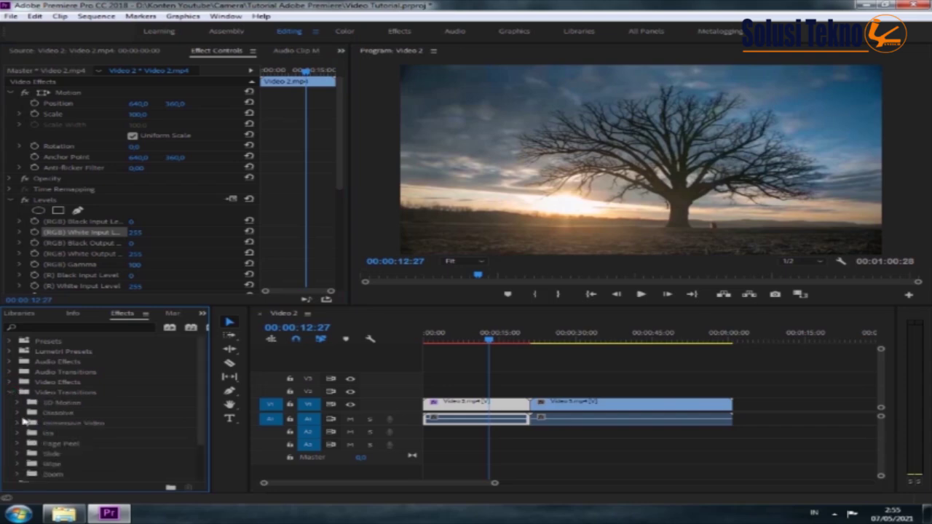
left_click(18, 413)
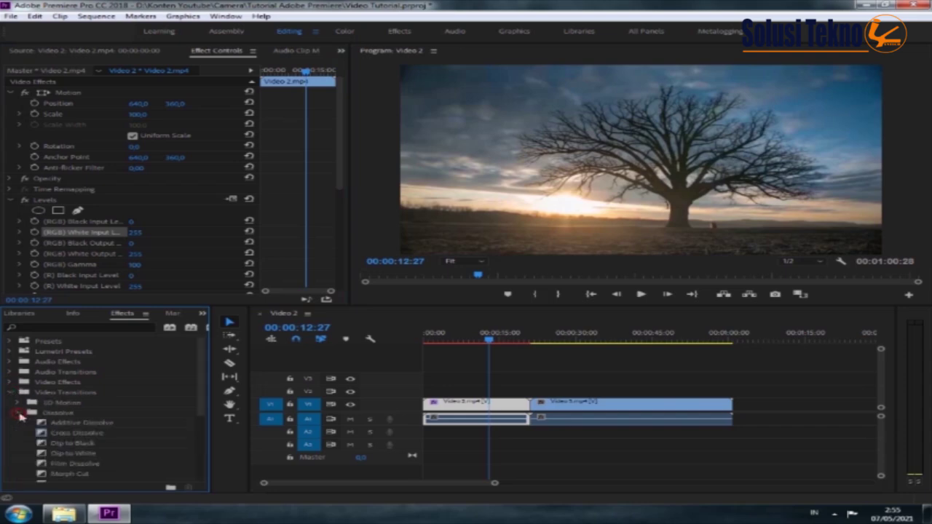
scroll(61, 468, "down", 1)
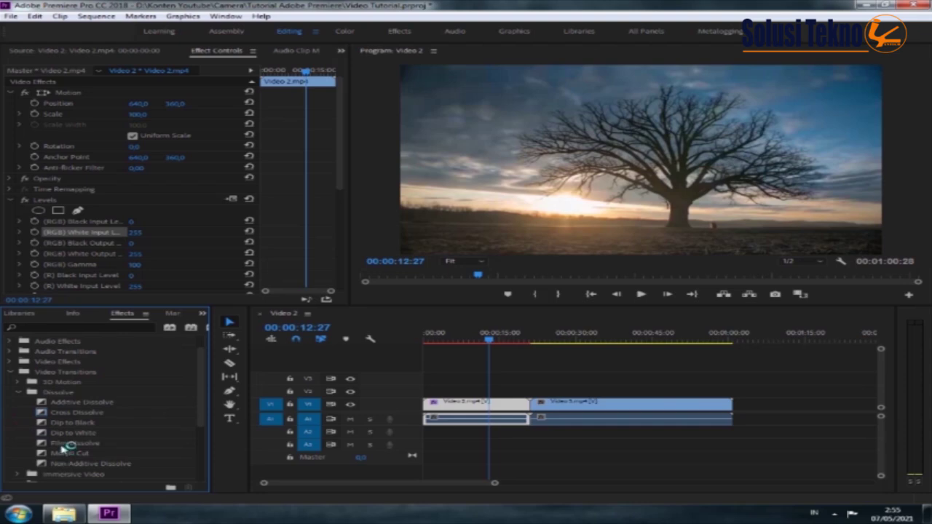
left_click(62, 446)
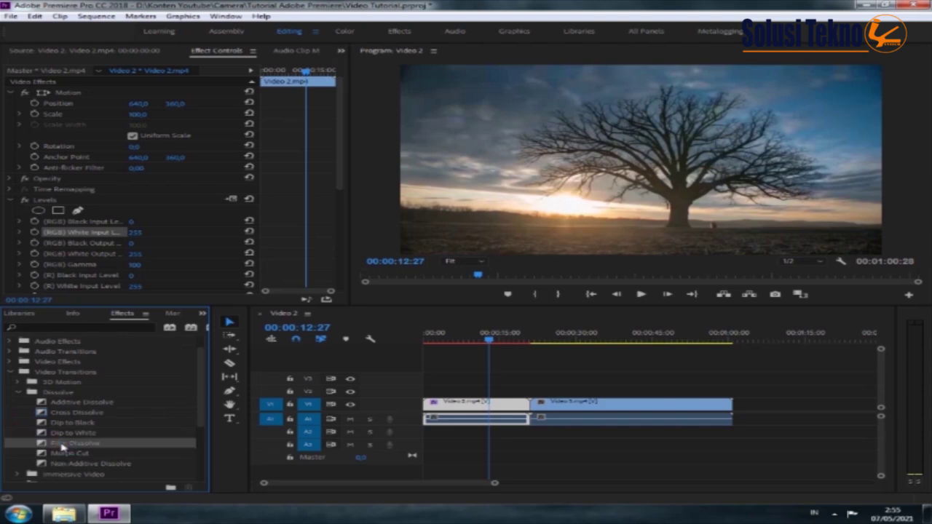
left_click_drag(63, 446, 539, 414)
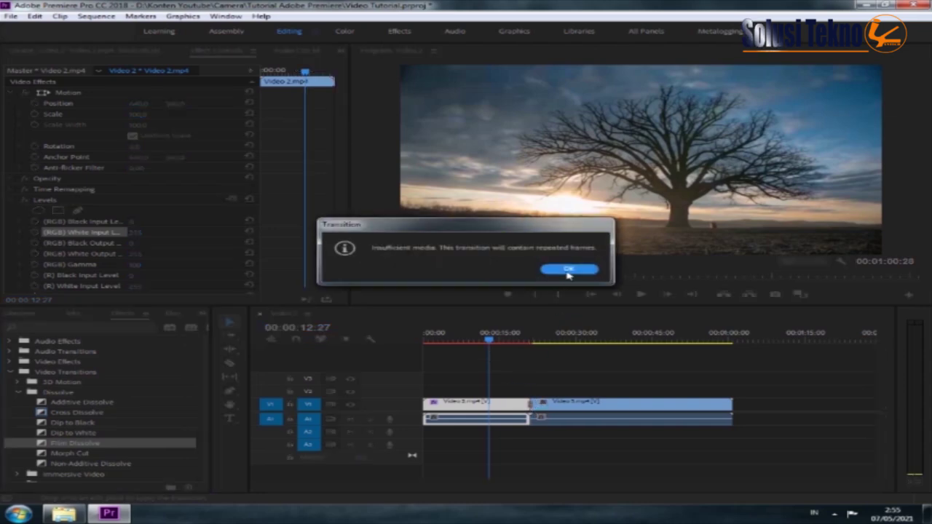
left_click(569, 272)
- Play through the Film Dissolve from just before the cut, then load Video 2.mp4 into the Source Monitor
left_click(490, 340)
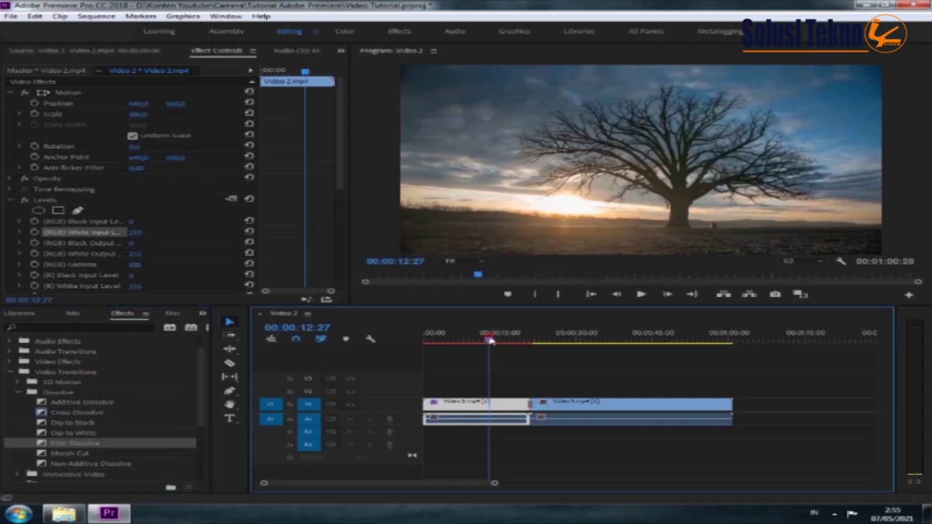
left_click_drag(491, 340, 522, 341)
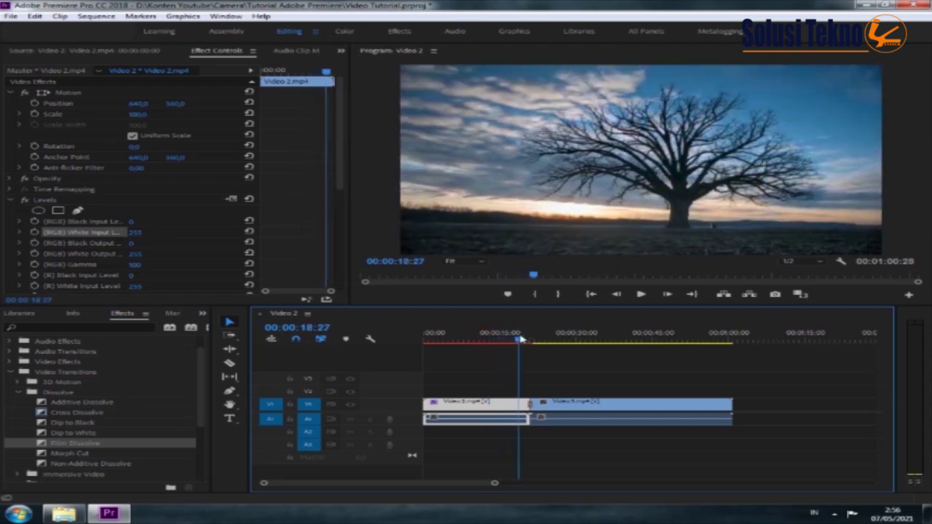
left_click(639, 296)
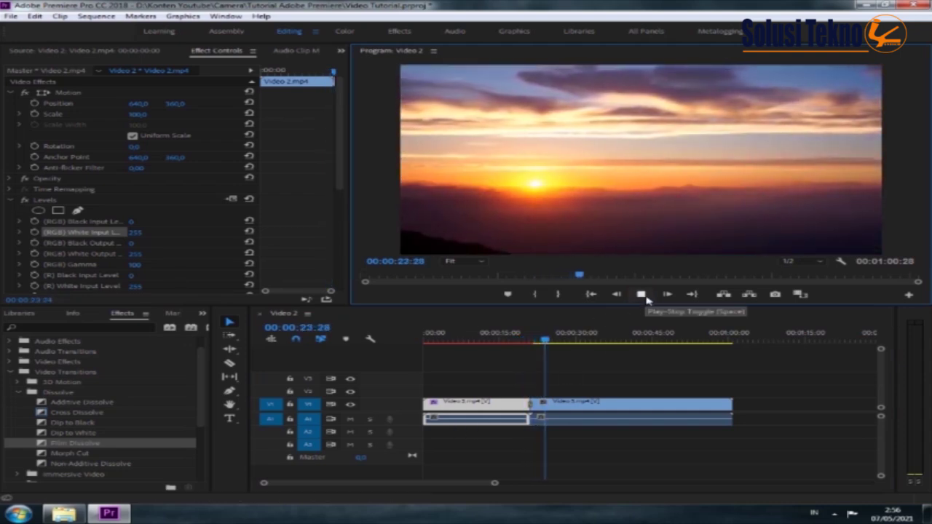
left_click(645, 297)
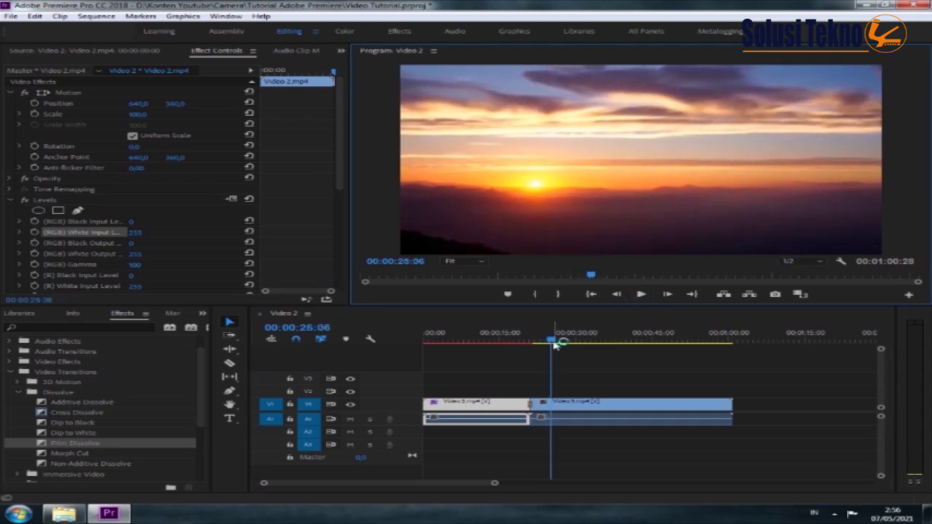
left_click_drag(555, 343, 522, 341)
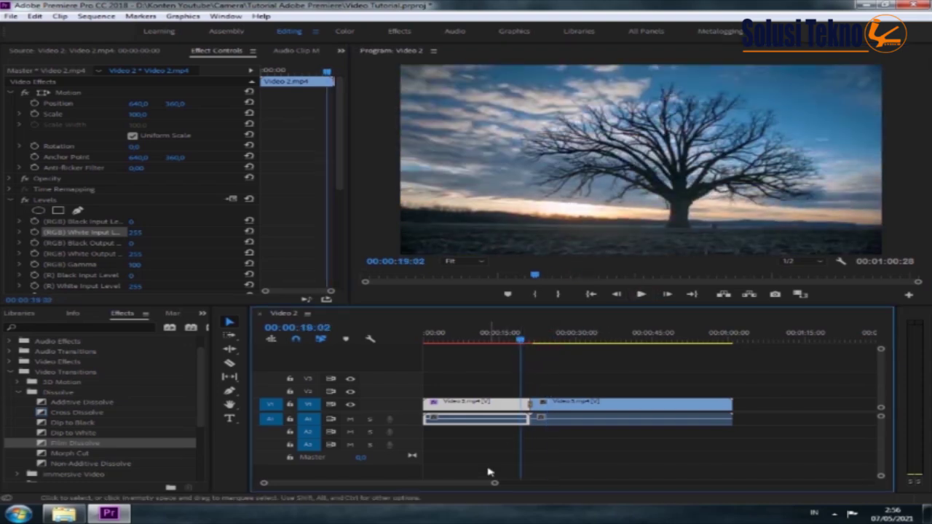
double_click(468, 420)
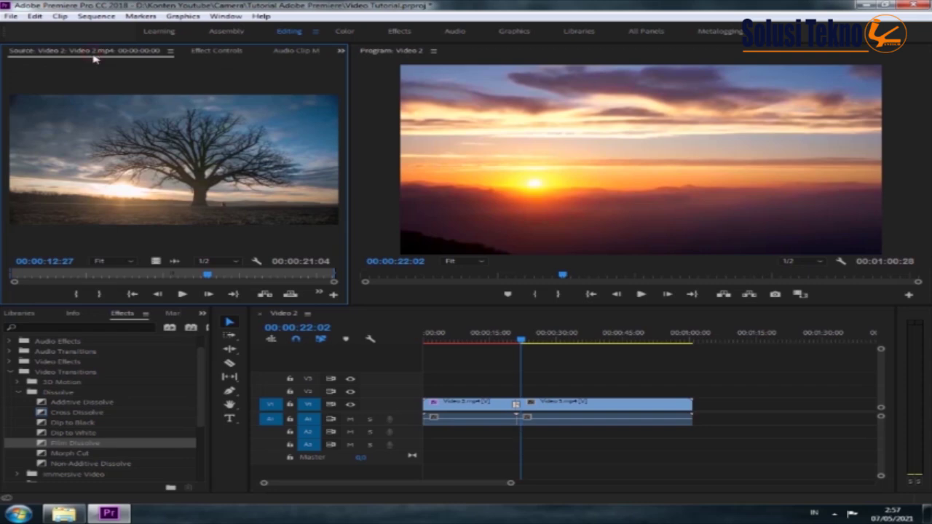
left_click(467, 420)
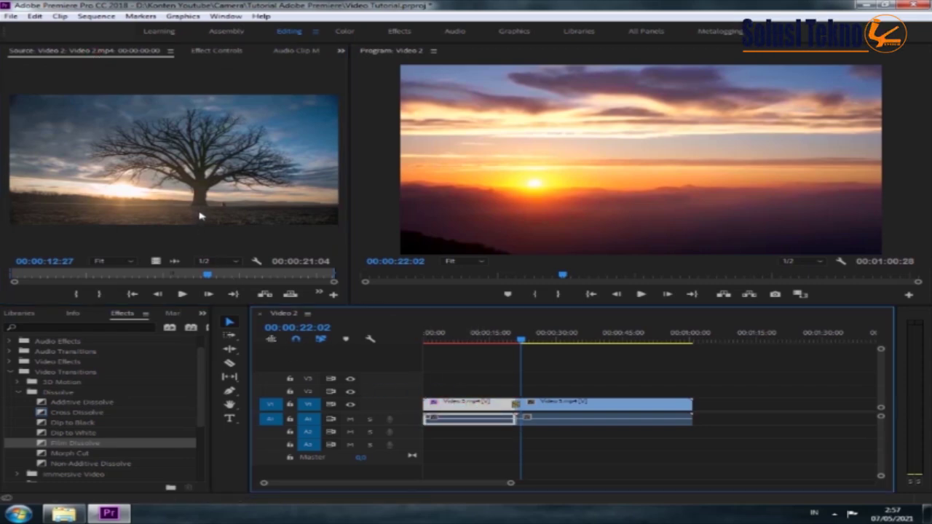
- Collapse the effects folders, move the playhead to the start and return to the Project panel
left_click(18, 392)
left_click(16, 373)
key("Home")
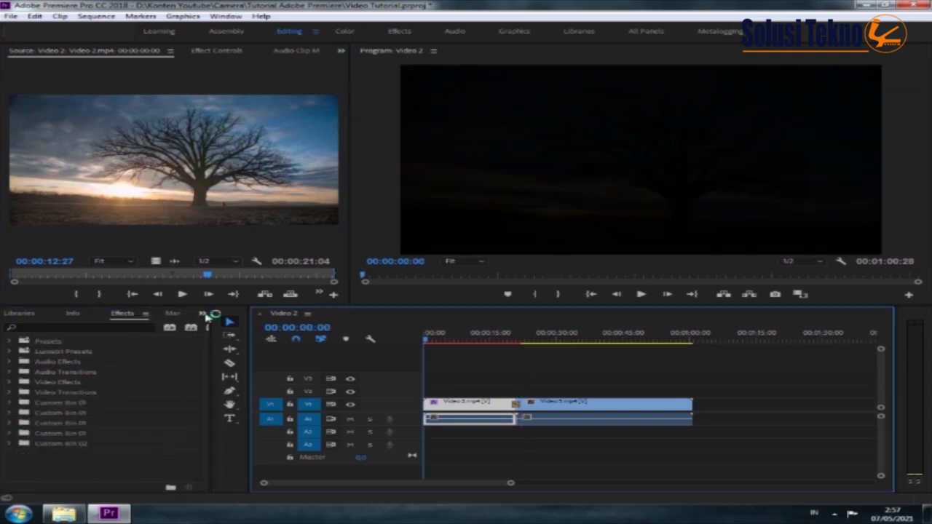
left_click(203, 314)
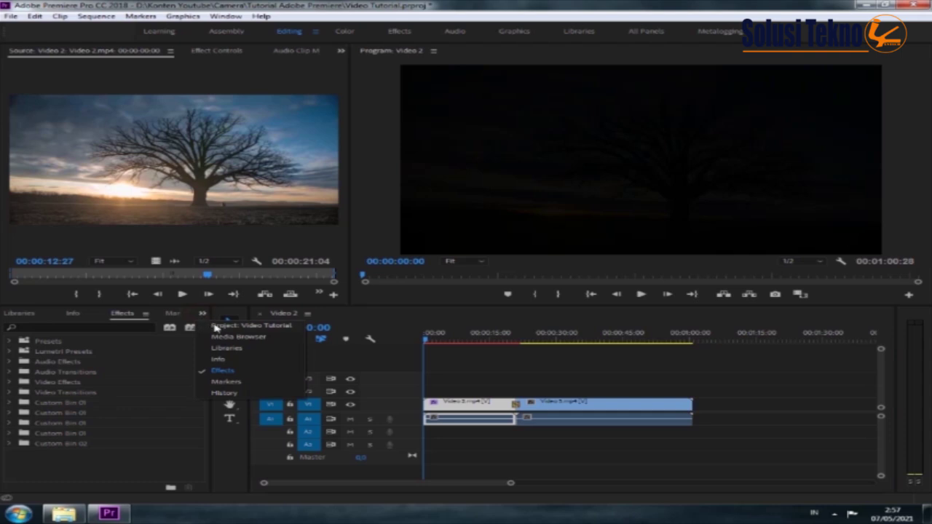
left_click(222, 327)
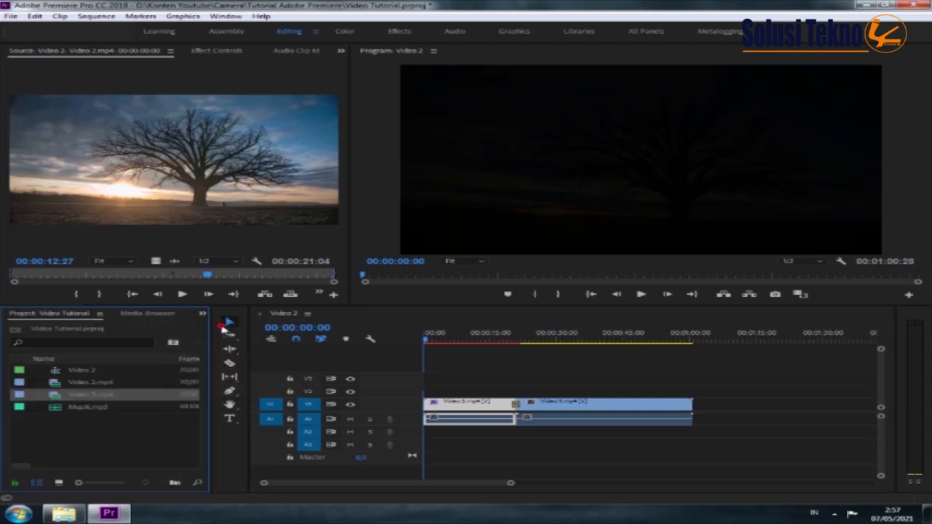
- Place Musik.mp3 on track A2 at the sequence start, then zoom the timeline out
left_click(82, 408)
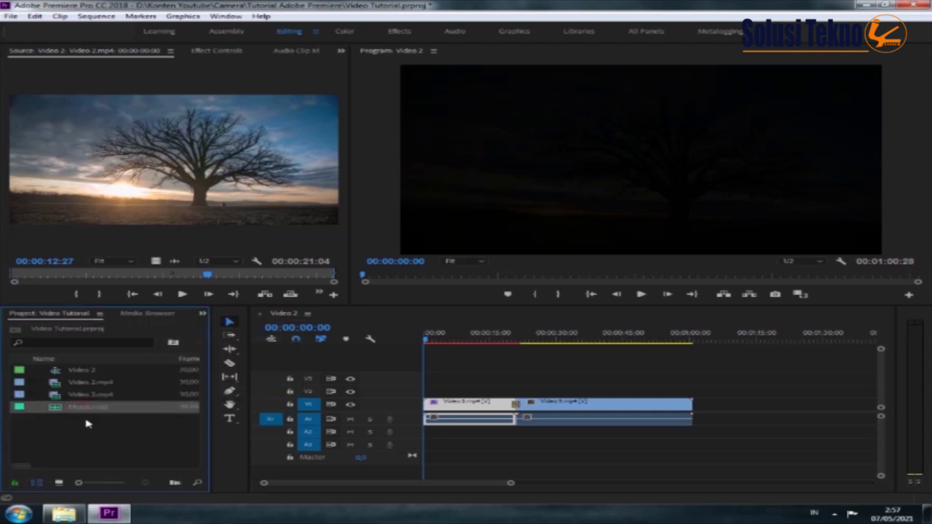
left_click(93, 434)
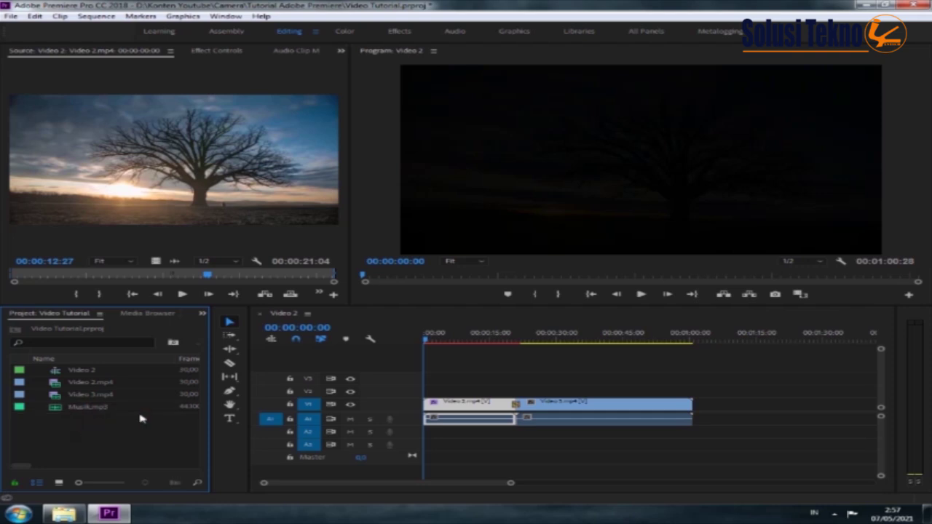
left_click(85, 410)
left_click_drag(85, 409, 429, 432)
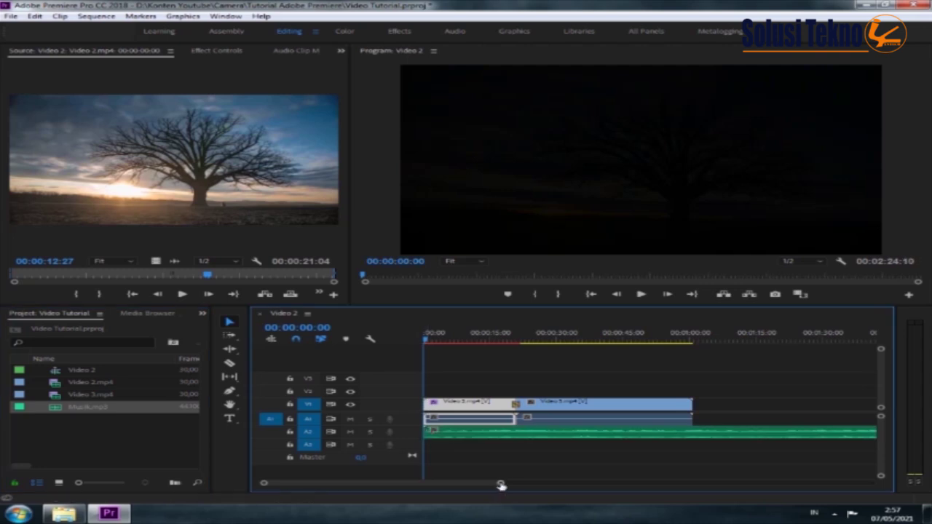
left_click_drag(501, 485, 561, 485)
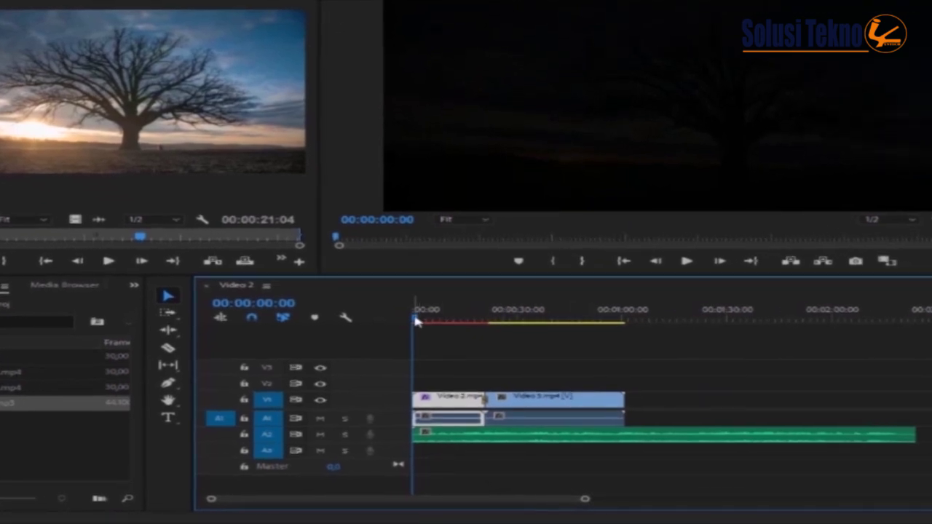
- Trim Musik.mp3's end to snap to the video clips' end (about 00:01:00:28), playhead back at start
left_click(428, 332)
mouse_move(428, 324)
left_mouse_down()
mouse_move(620, 363)
mouse_move(628, 373)
left_mouse_up()
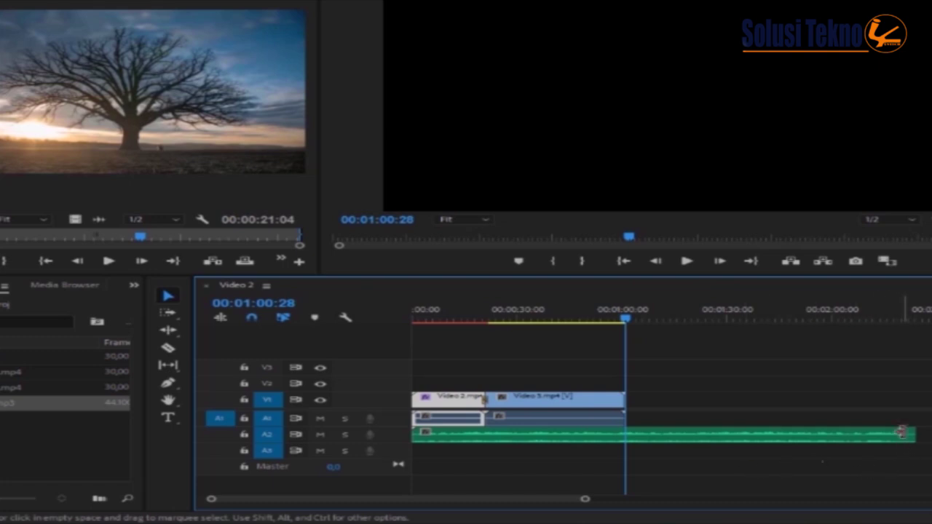
left_click_drag(912, 430, 710, 441)
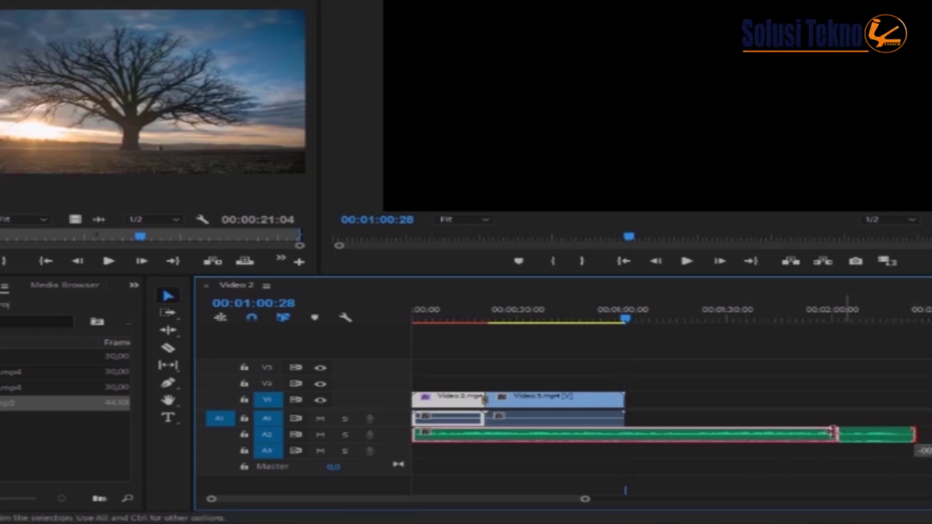
left_click_drag(635, 448, 624, 450)
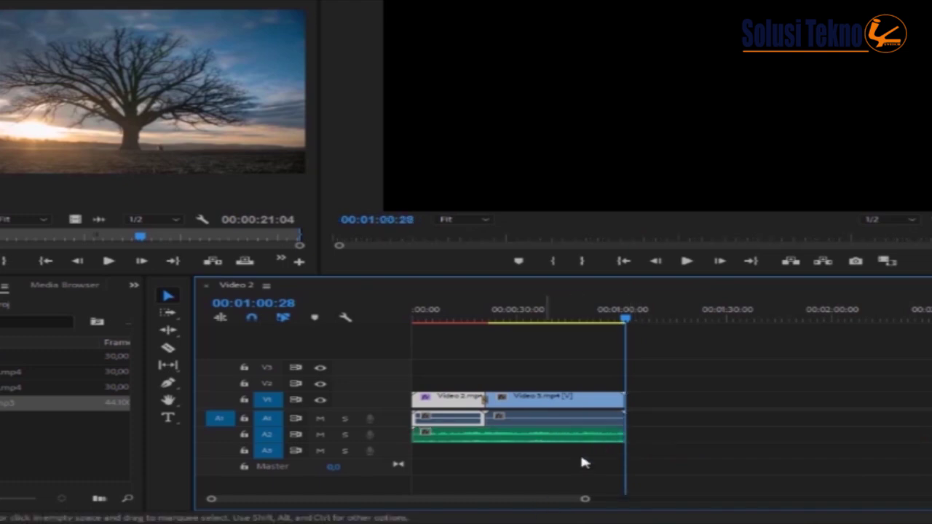
mouse_move(625, 321)
left_mouse_down()
mouse_move(427, 331)
mouse_move(405, 344)
left_mouse_up()
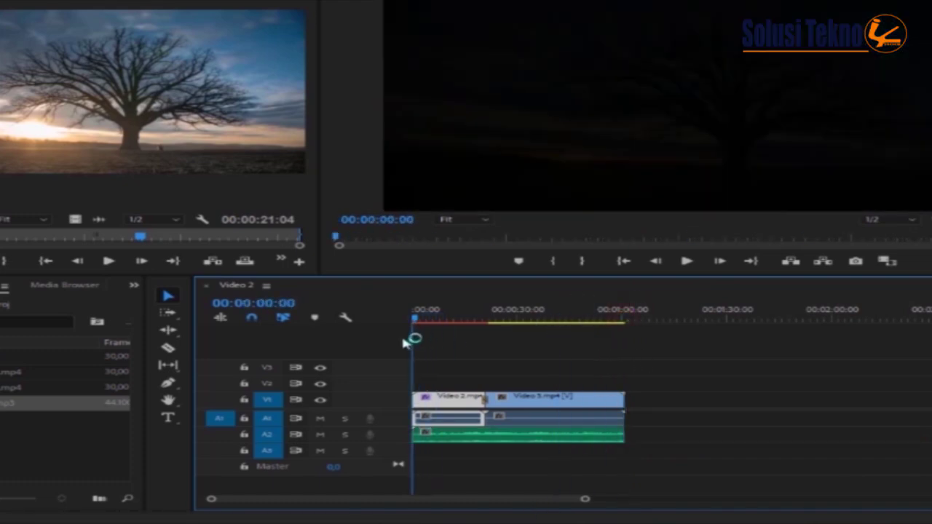
- Play the sequence from the start in the Program monitor to preview it
left_click(686, 262)
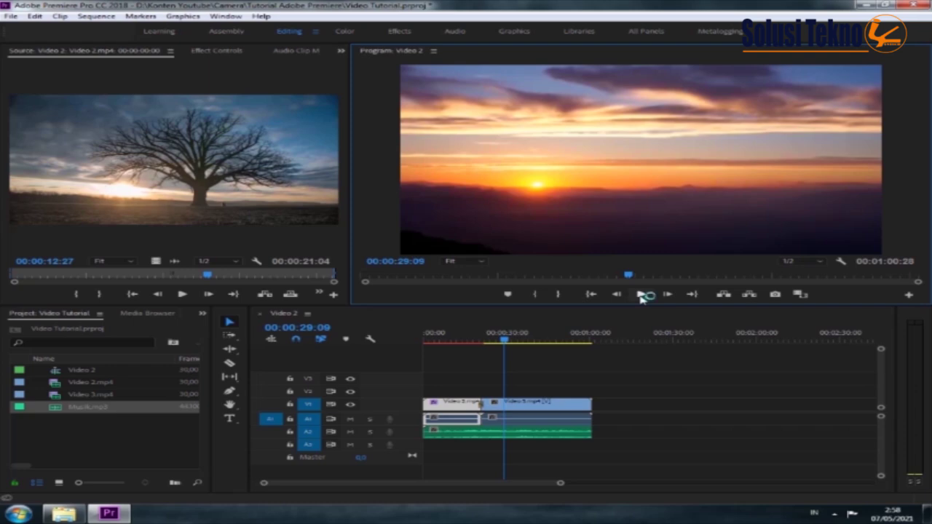
- Export media as H.264 with the YouTube 720p HD preset, and open the output name dialog
left_click(11, 16)
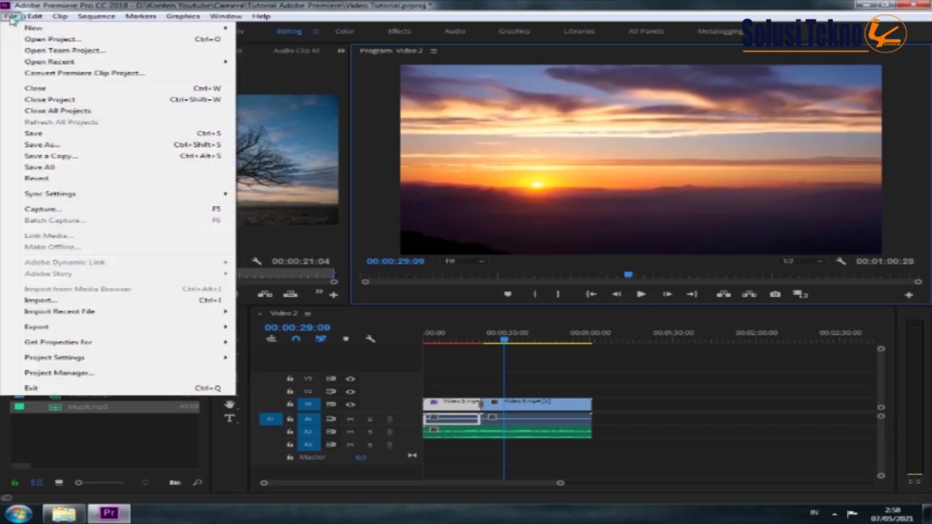
mouse_move(63, 328)
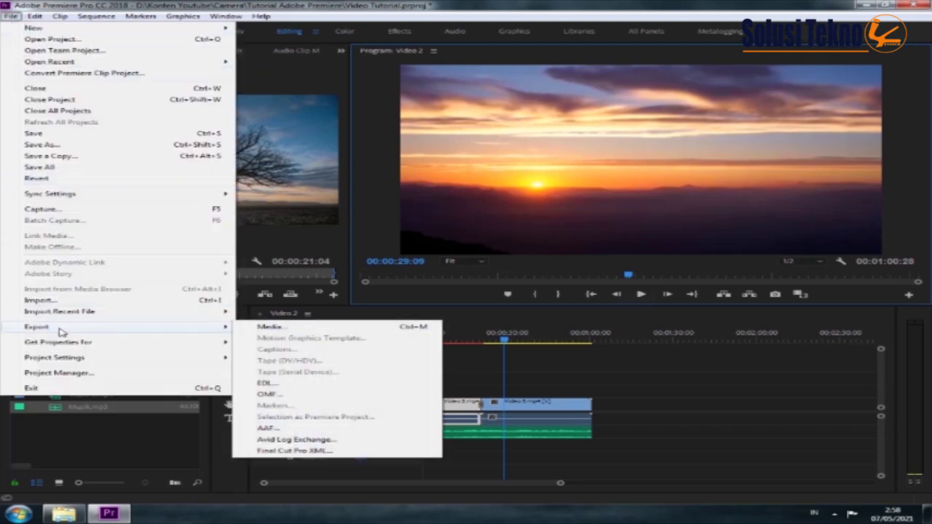
left_click(268, 328)
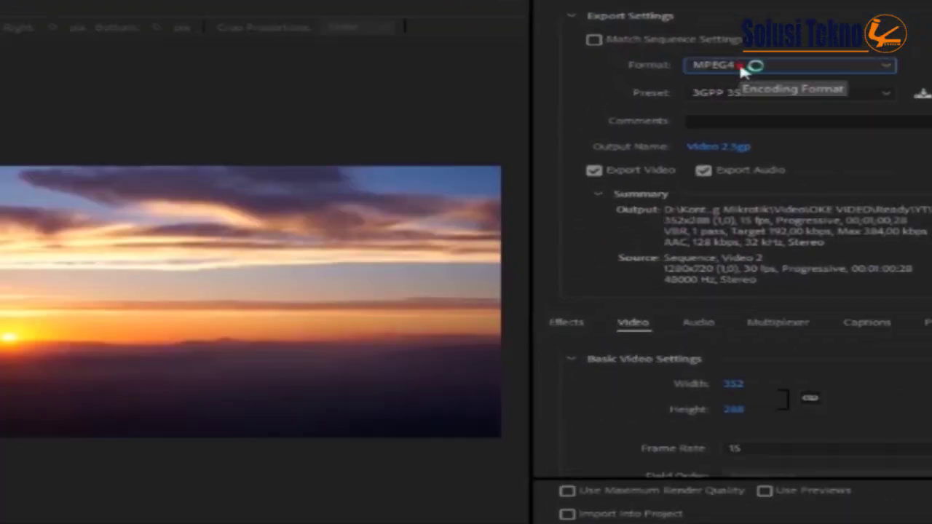
left_click(739, 64)
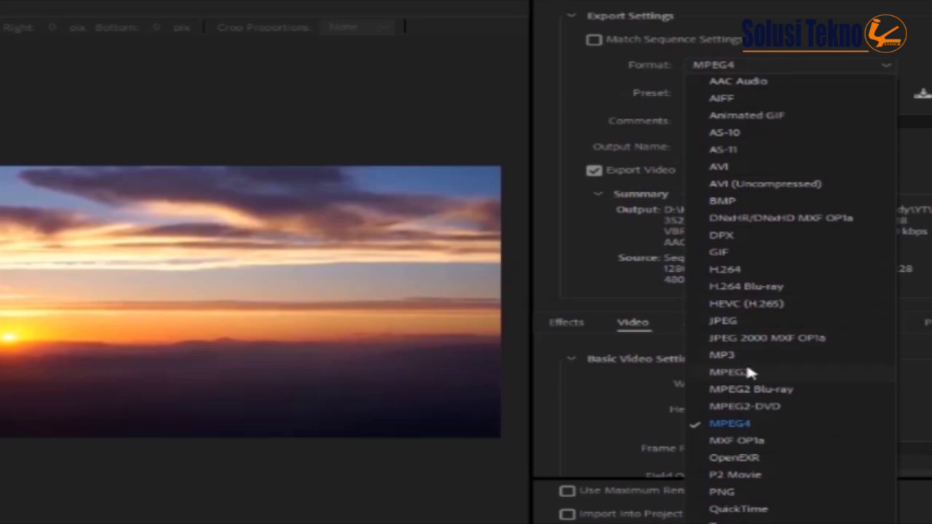
left_click(726, 270)
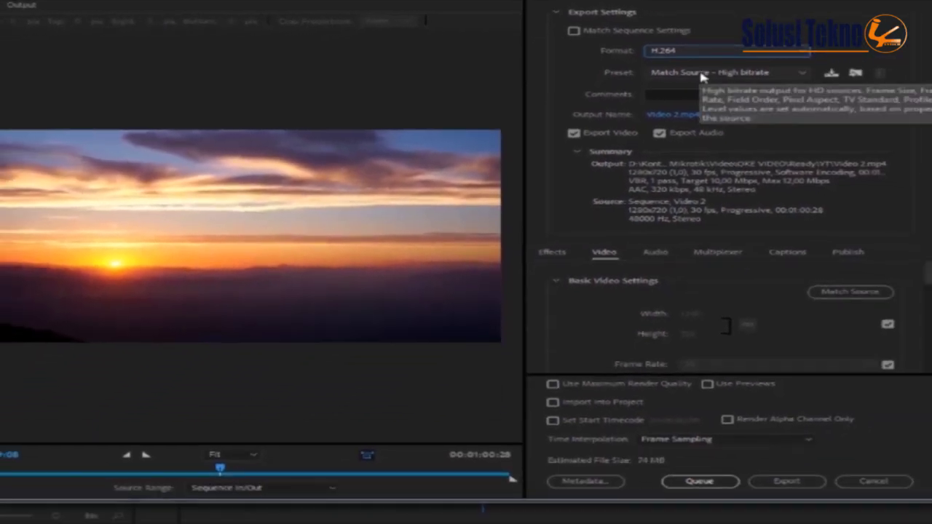
left_click(704, 74)
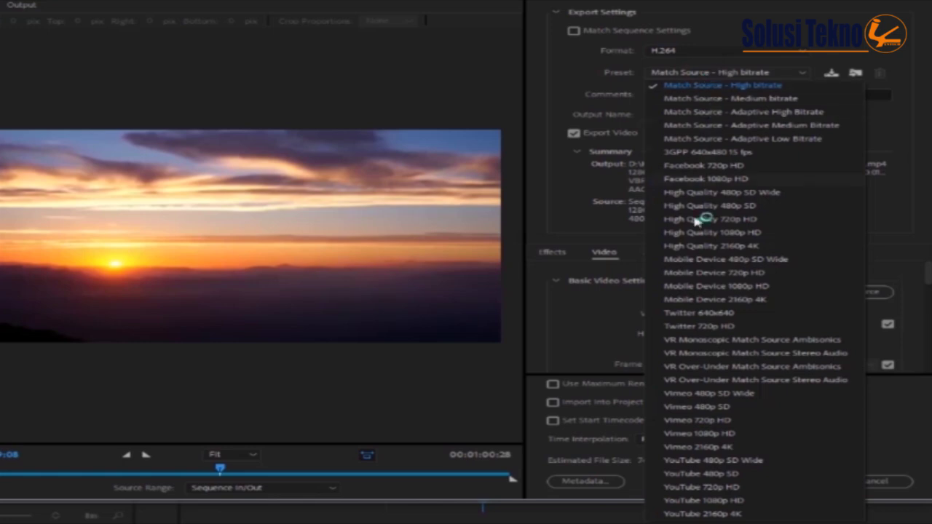
left_click(688, 489)
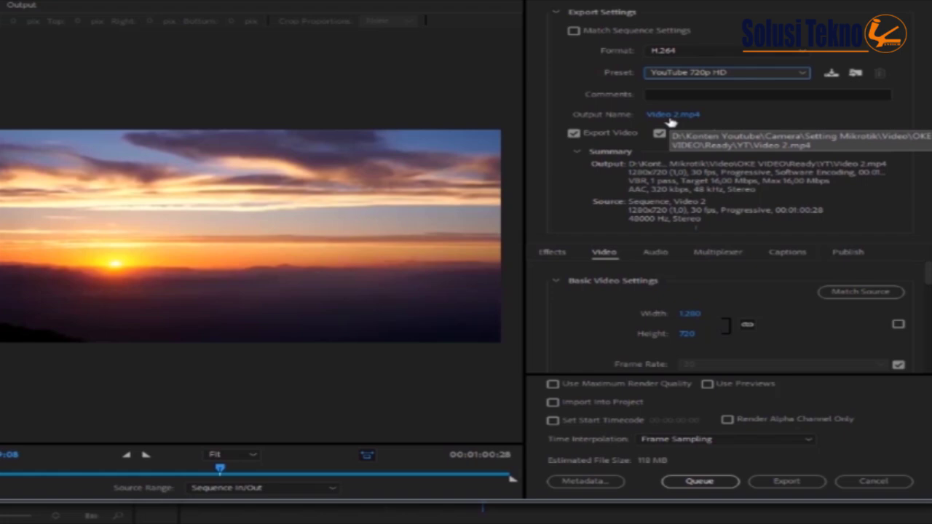
left_click(670, 117)
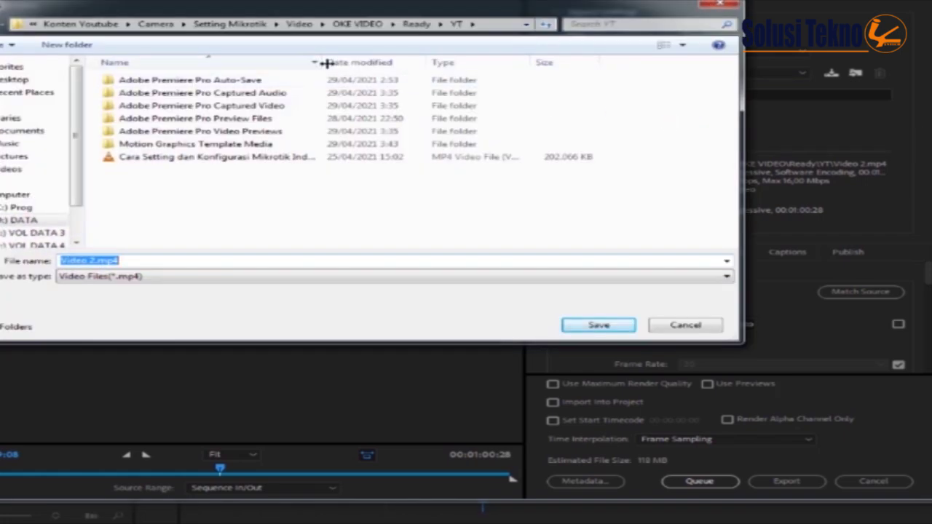
- Save the output as Tutorial Adobe Premiere.mp4 in the Camera > Tutorial Adobe Premiere folder
left_click(164, 24)
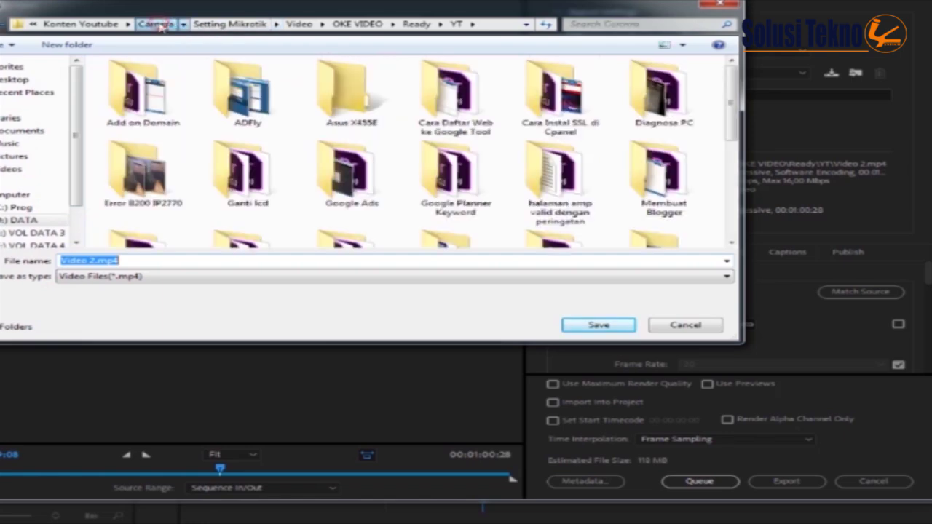
scroll(703, 200, "down", 2)
scroll(703, 201, "down", 3)
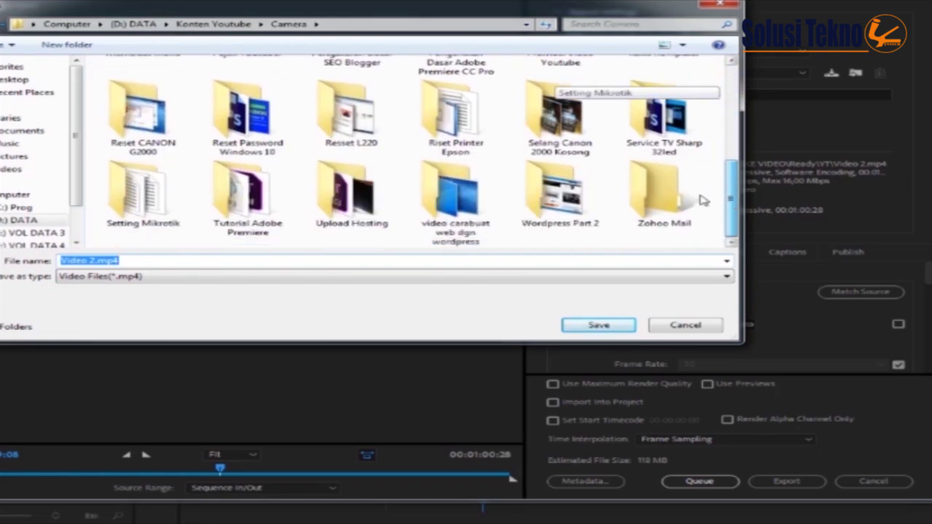
double_click(257, 210)
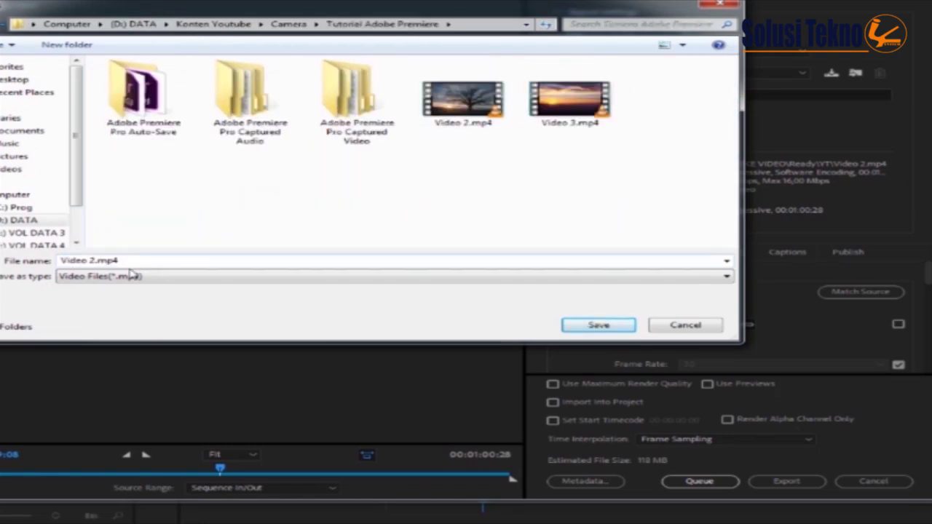
left_click(103, 263)
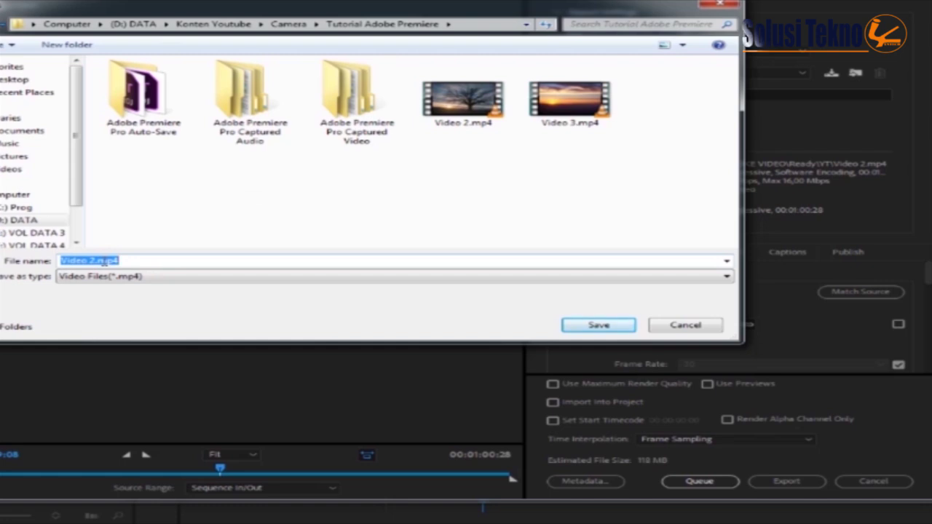
type("Tutorial Adobe Premiere")
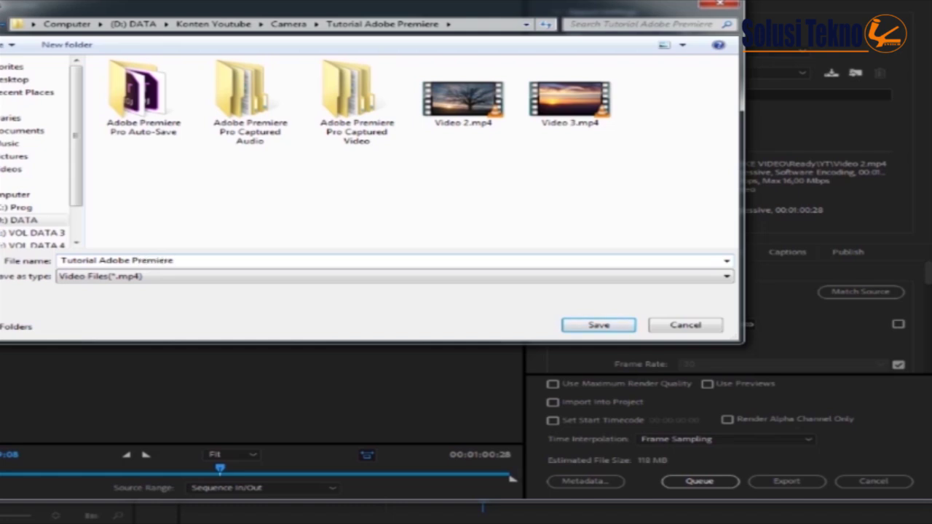
left_click(588, 325)
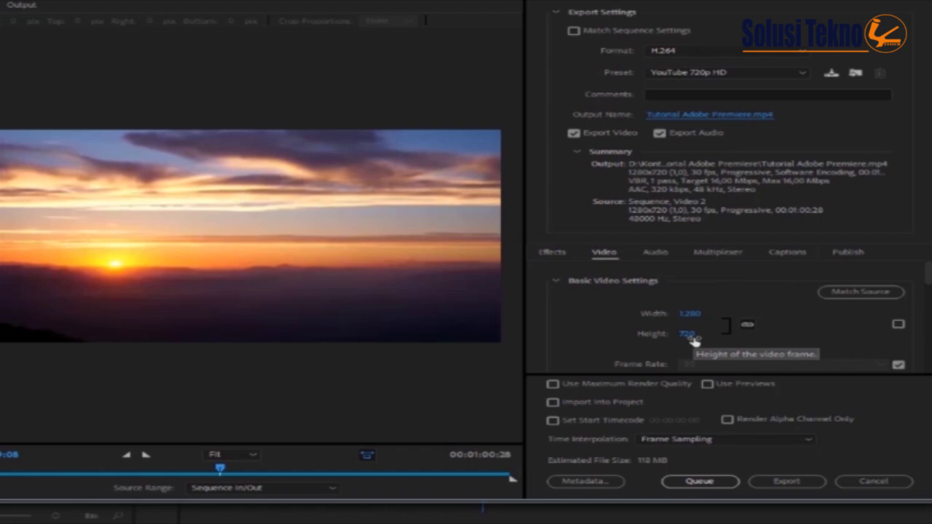
- Export the sequence to Tutorial Adobe Premiere.mp4 and let rendering reach 100%
left_click(786, 482)
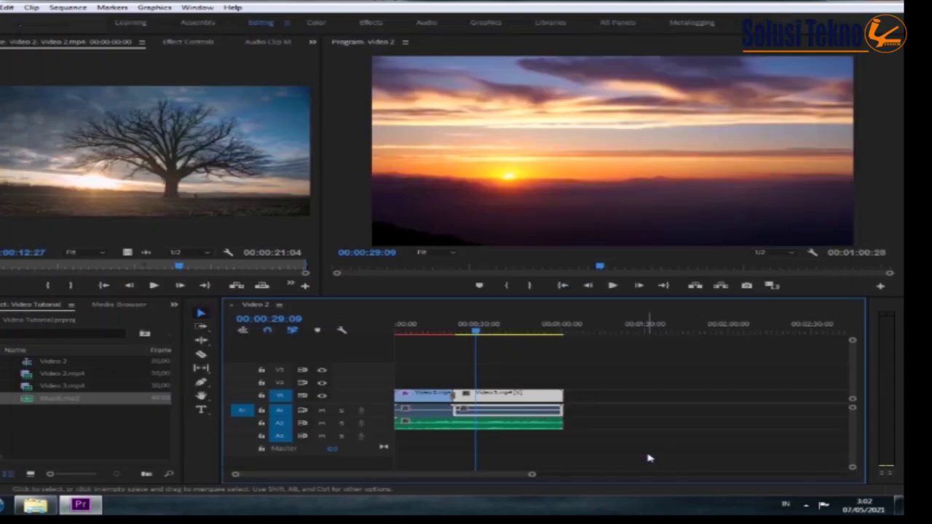
- In Windows Explorer, view the exported Tutorial Adobe Premiere.mp4 details: 1280x720, 00:01:00, 84,3 MB
left_click(35, 504)
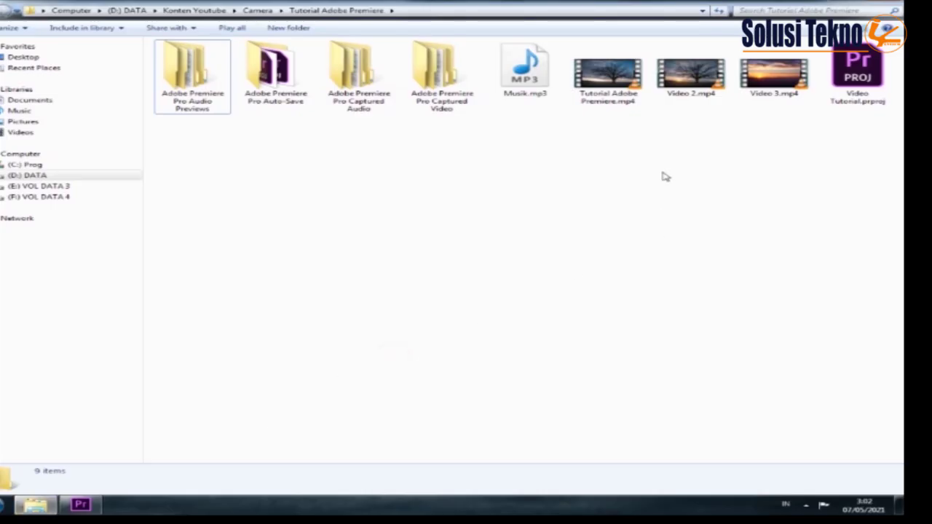
left_click(602, 95)
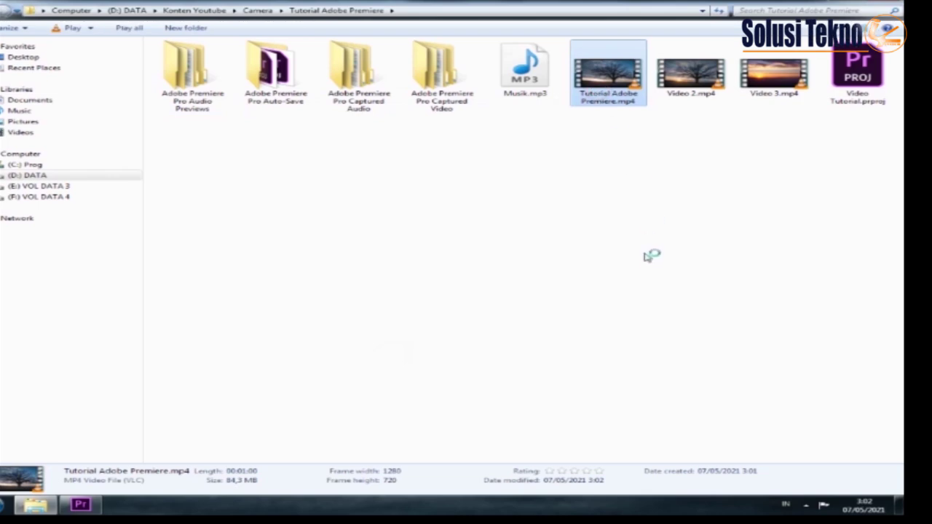